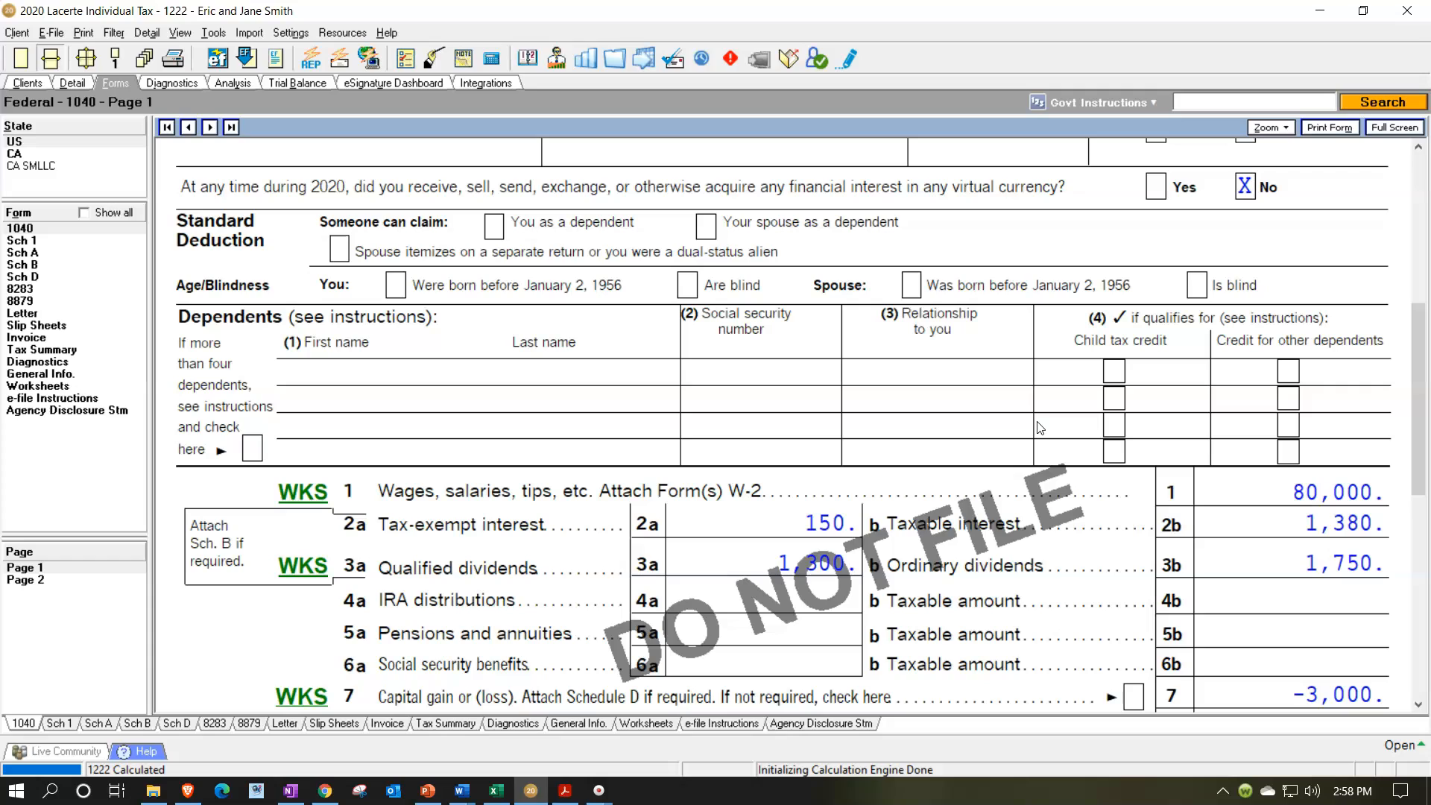
- Review the Tax Formula sheet in Excel, then return to Form 1040 in Lacerte
left_click(1041, 408)
left_click(496, 789)
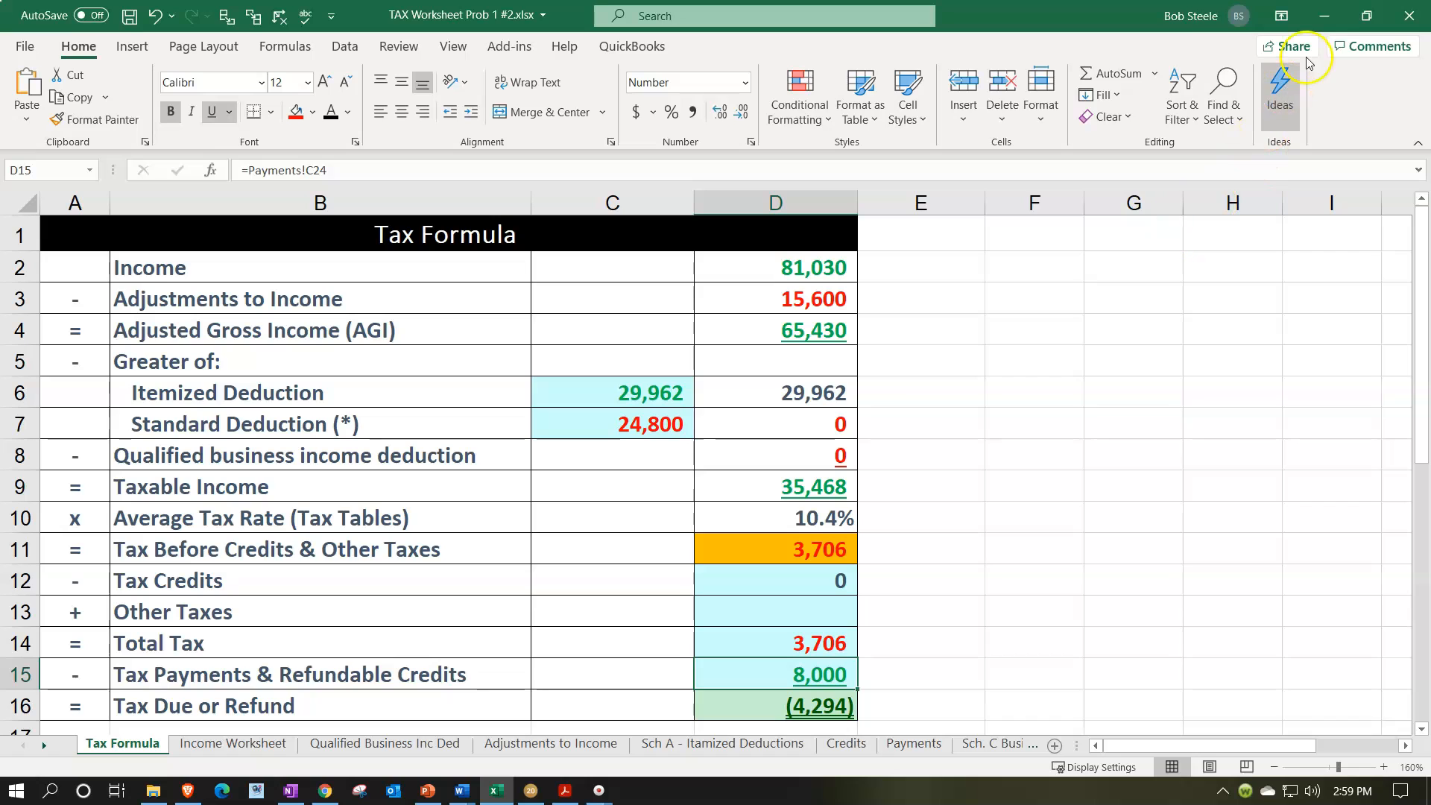
left_click(1323, 26)
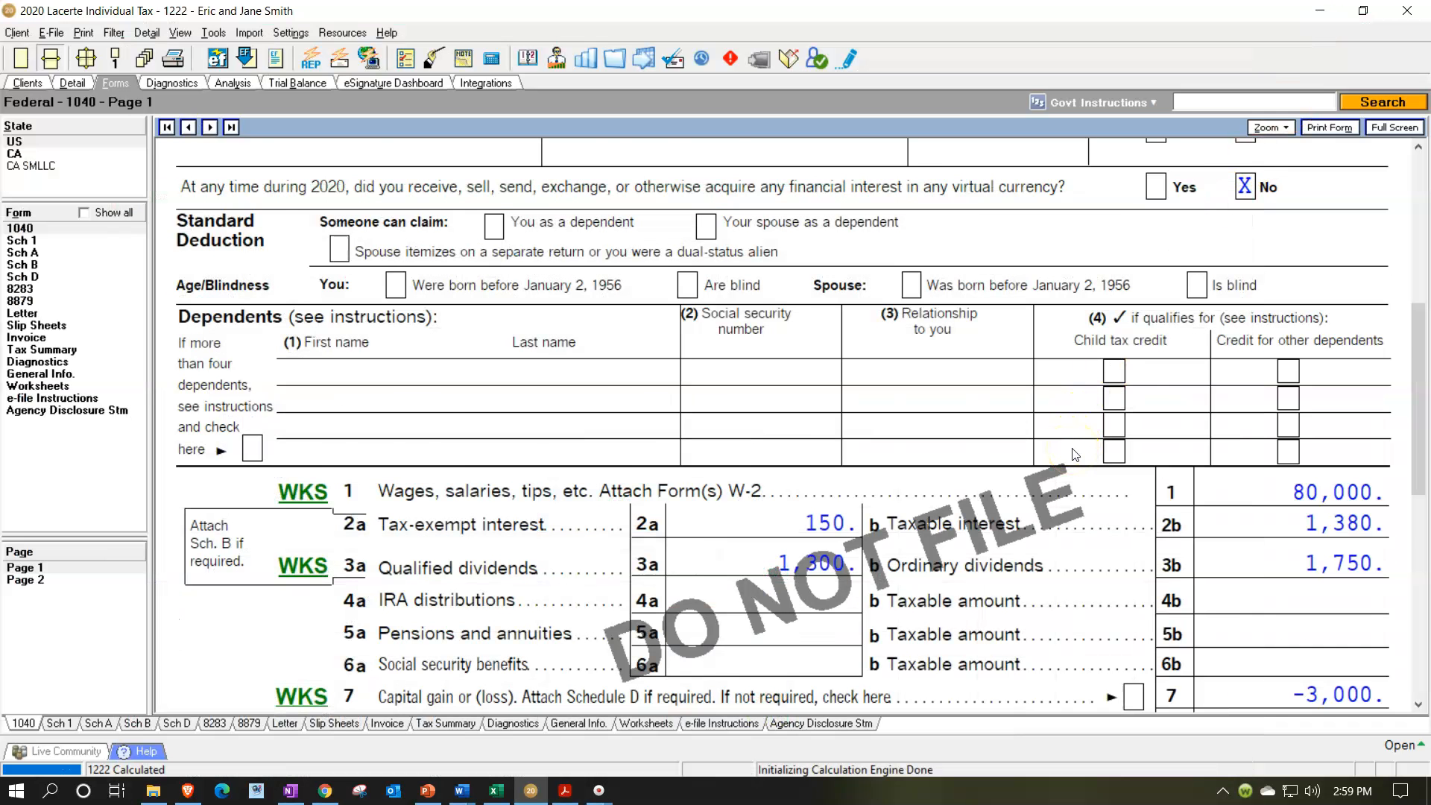
- Examine Form 1040 page 1 from the income lines through adjustments and deductions to taxable income
scroll(1075, 455, "down", 3)
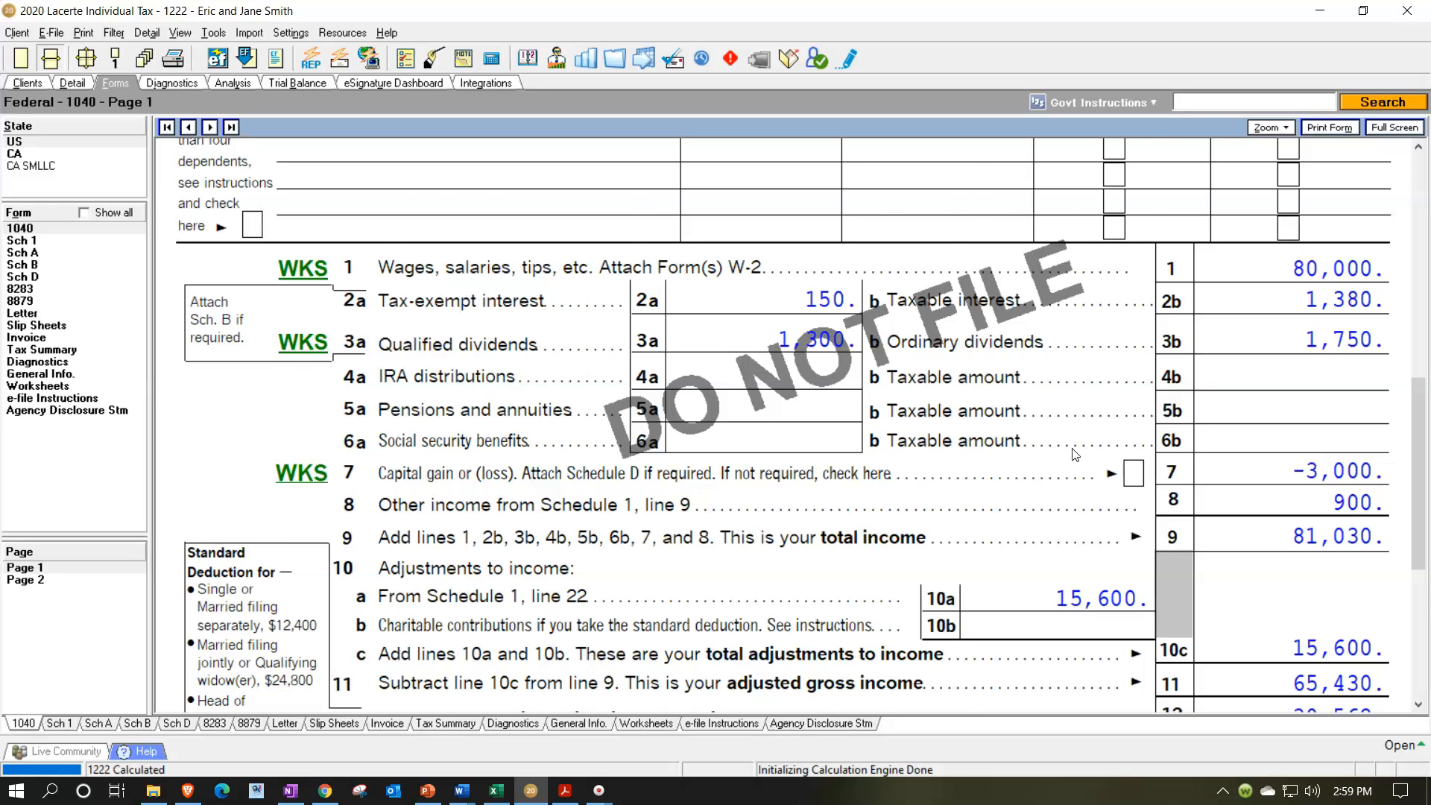
scroll(1075, 455, "down", 2)
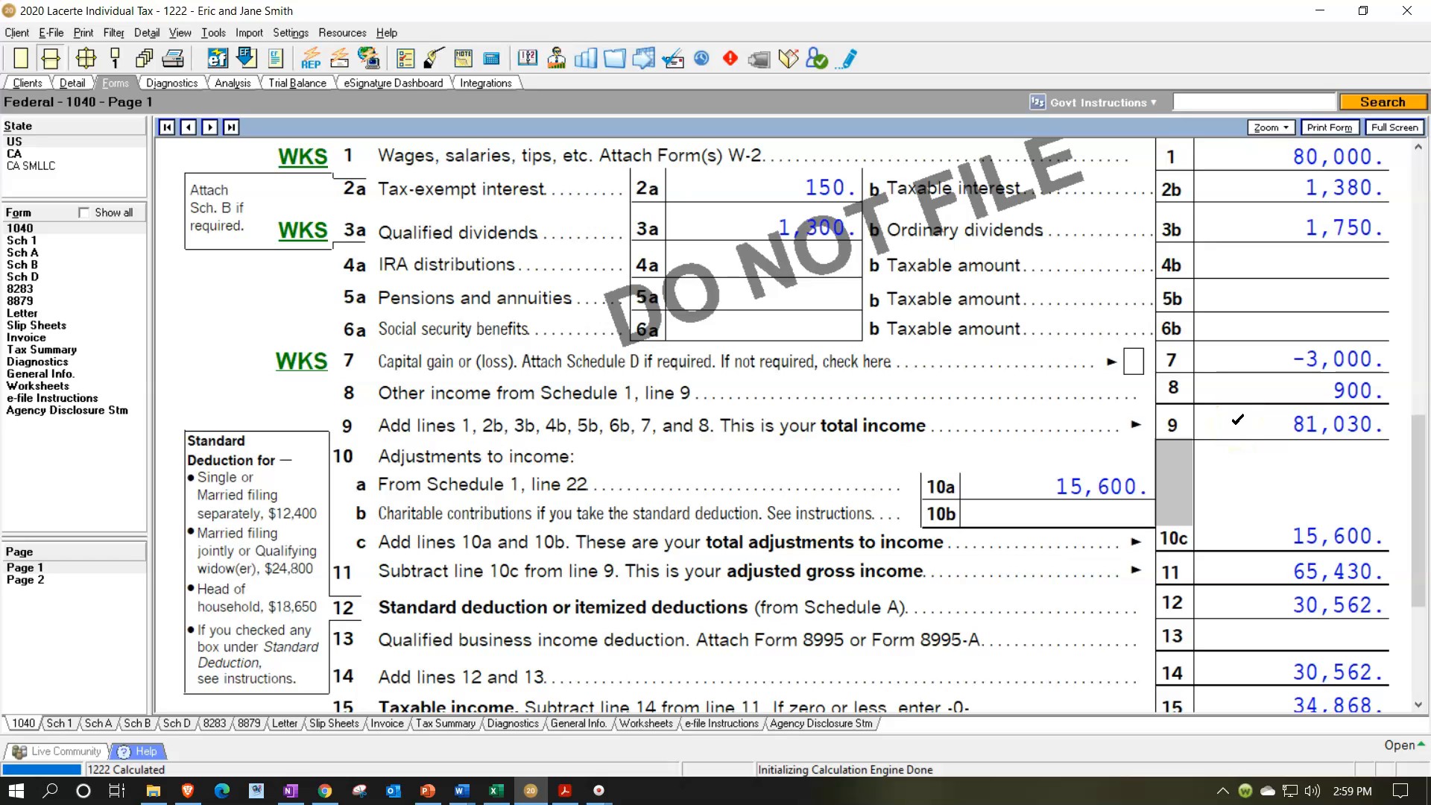
scroll(1028, 488, "down", 2)
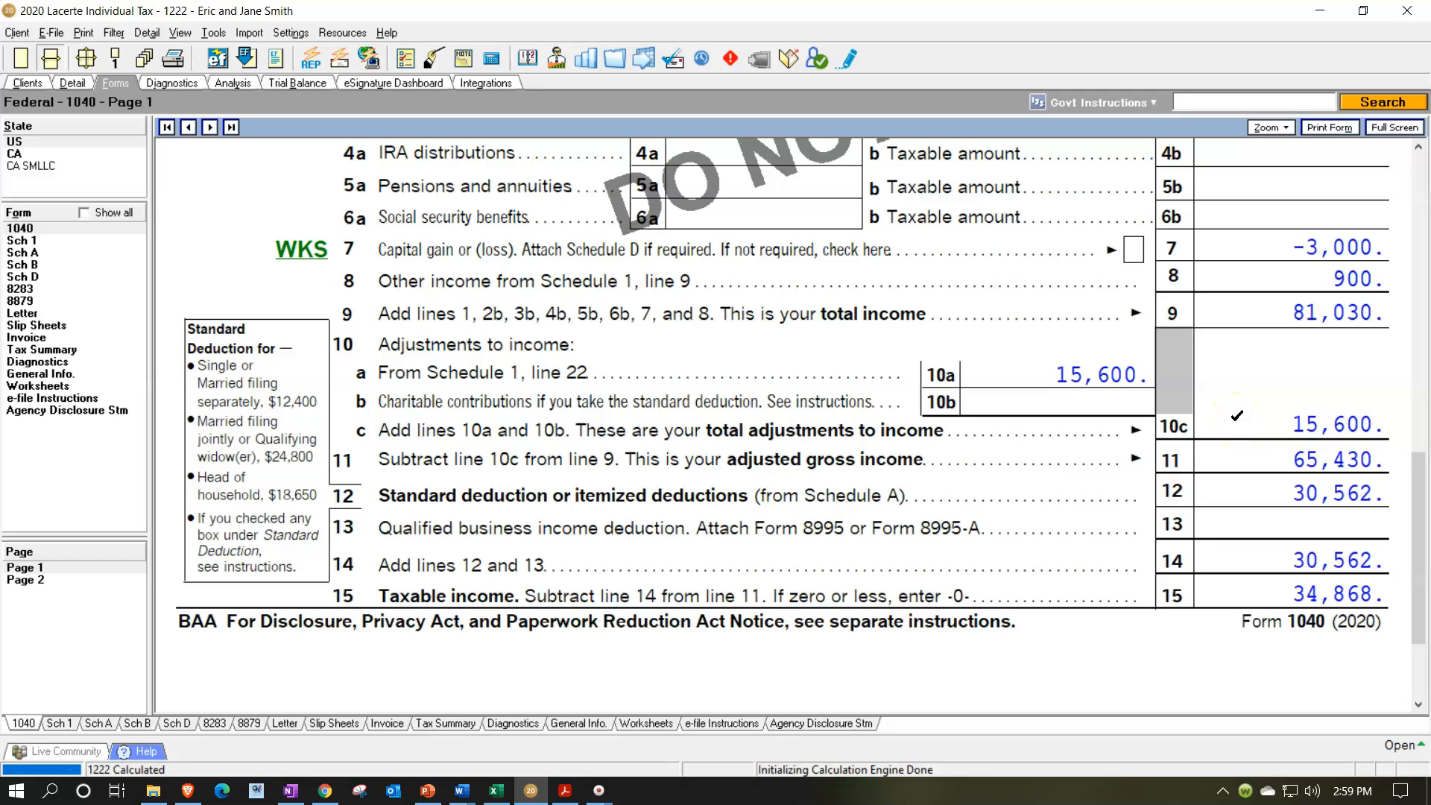
left_click(1241, 436)
left_click(1247, 480)
- Open Schedule A and examine its itemized deductions, including the gambling losses on line 16
left_click(43, 252)
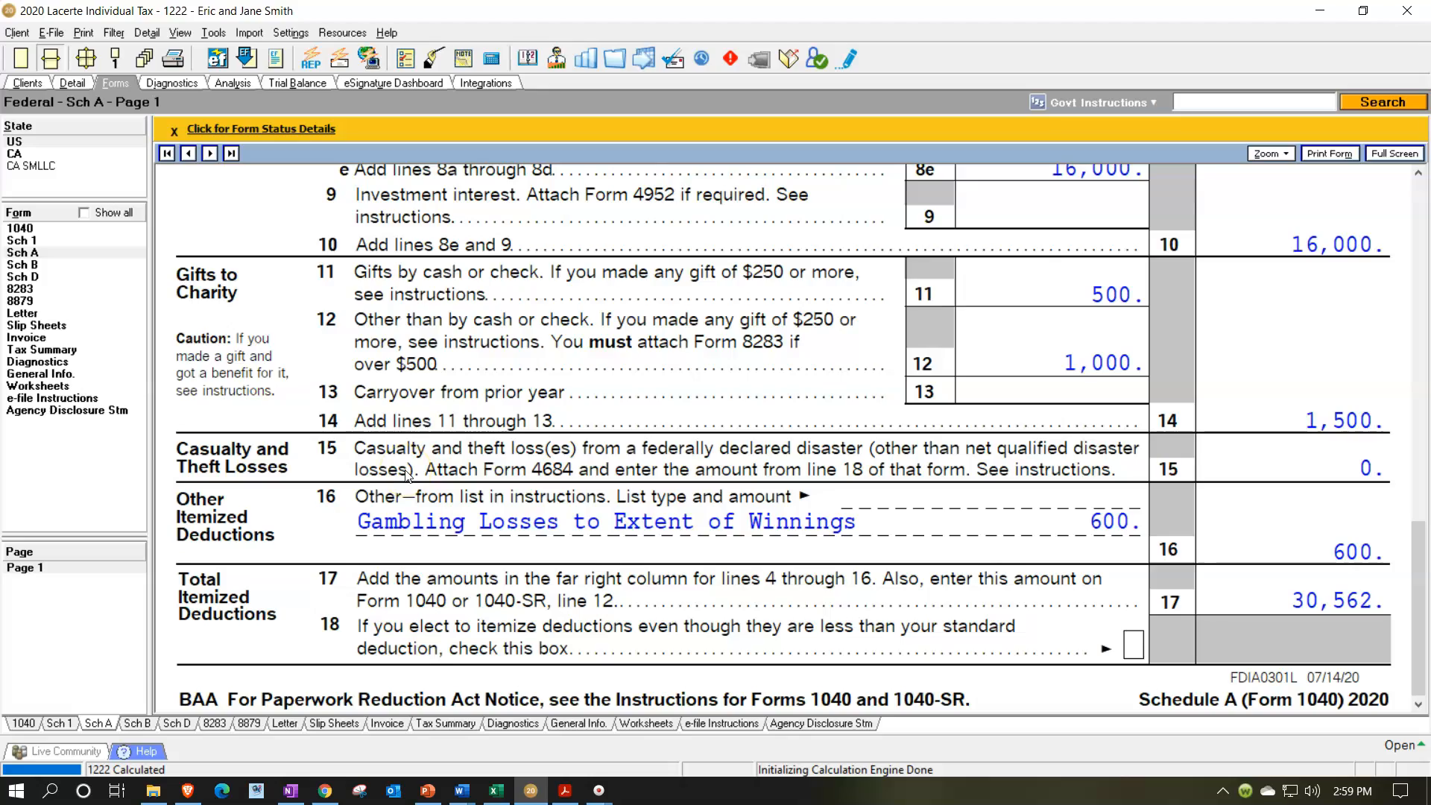
scroll(407, 475, "up", 3)
scroll(408, 474, "up", 10)
left_click(283, 336)
scroll(288, 409, "down", 10)
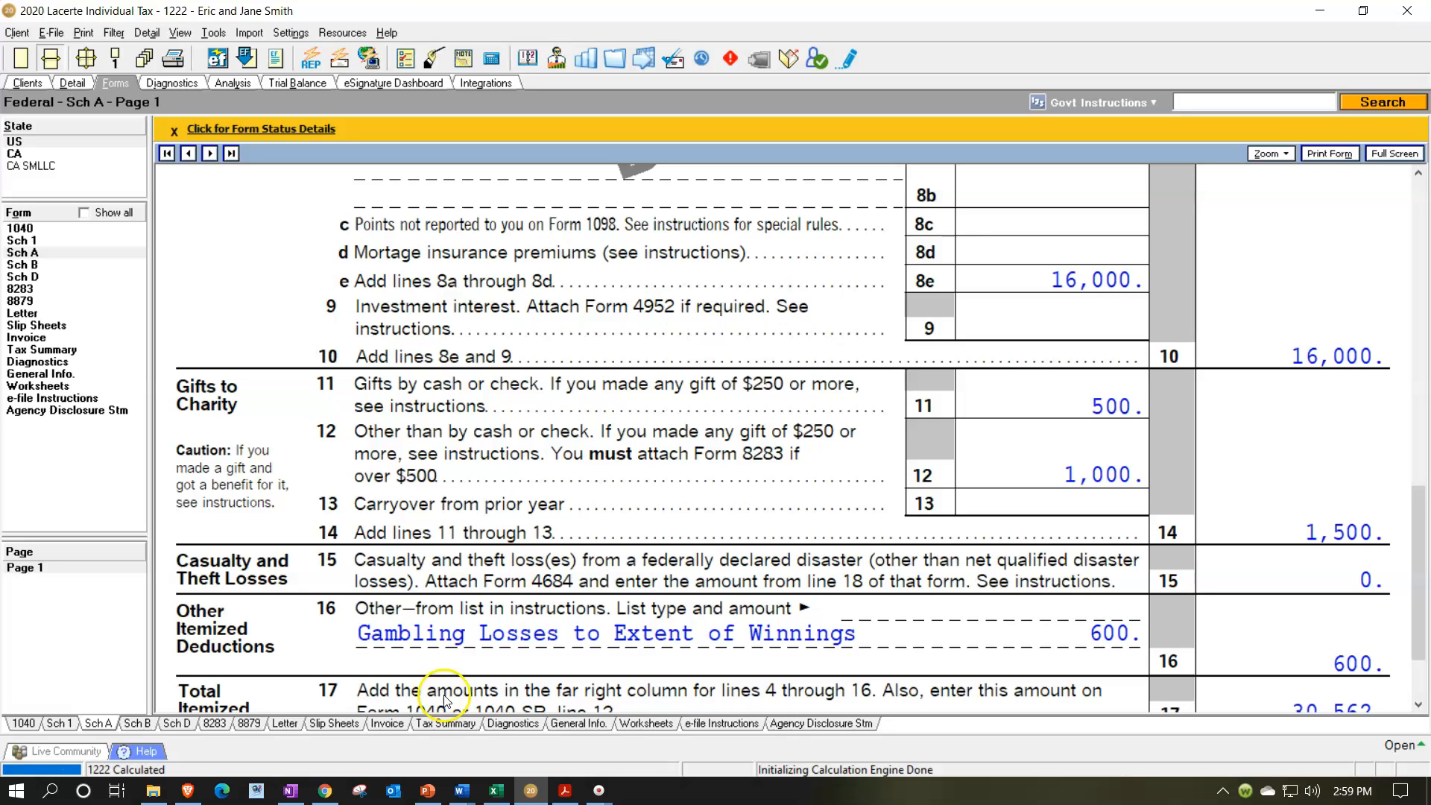
- Switch to the Excel tax worksheet and check the gambling winnings amount on the Income Worksheet
left_click(499, 791)
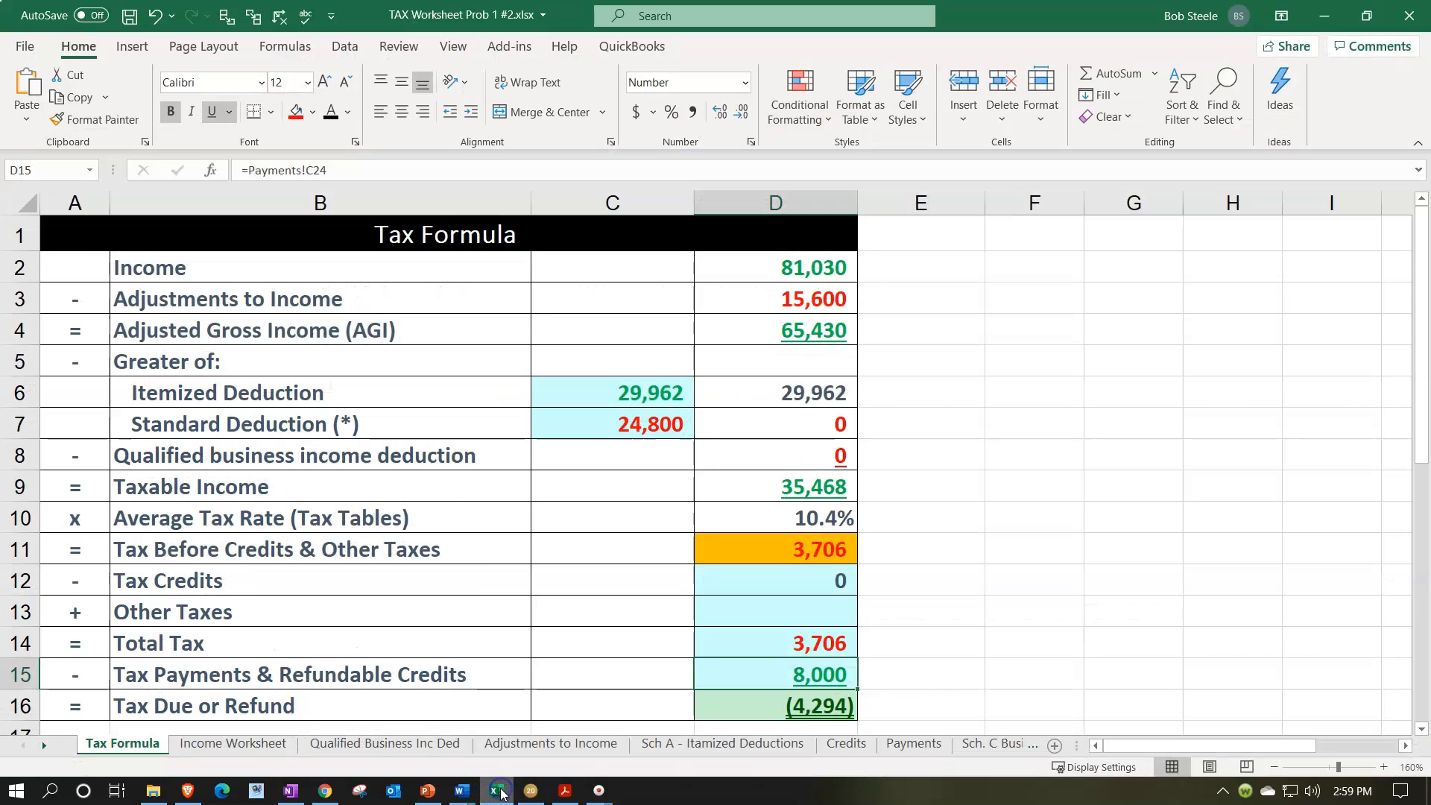
left_click(484, 520)
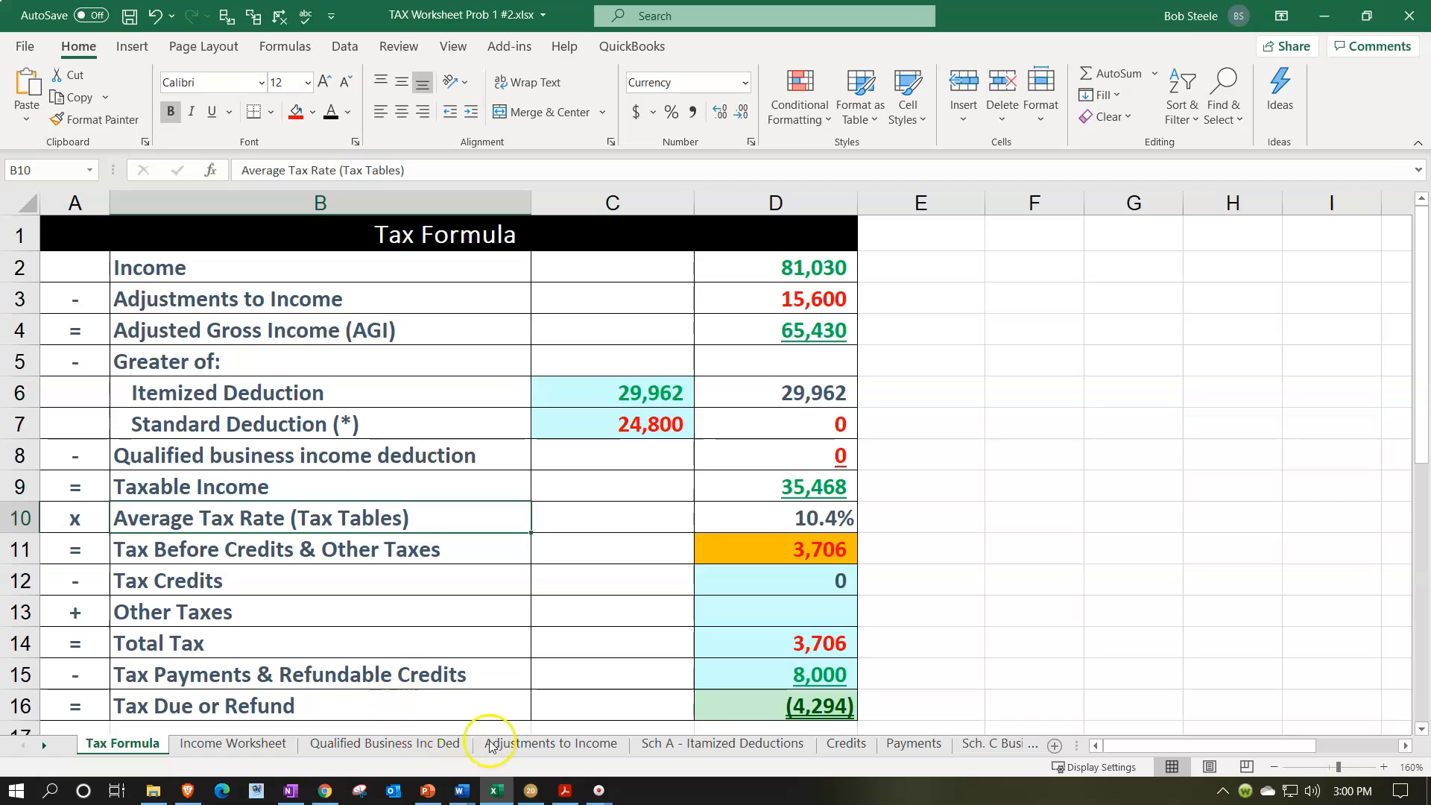
left_click(246, 744)
scroll(325, 583, "up", 10)
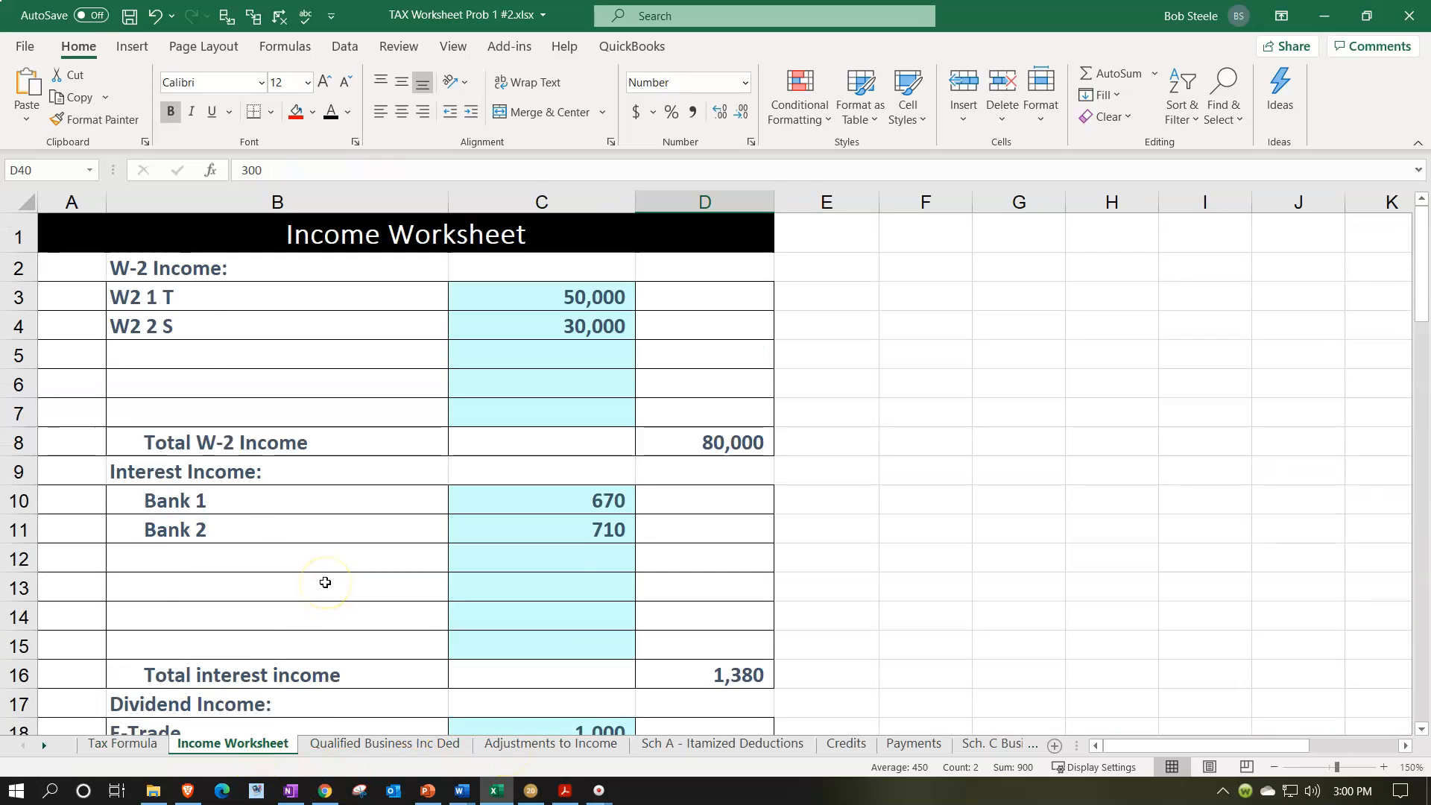
scroll(325, 583, "down", 11)
scroll(325, 582, "down", 2)
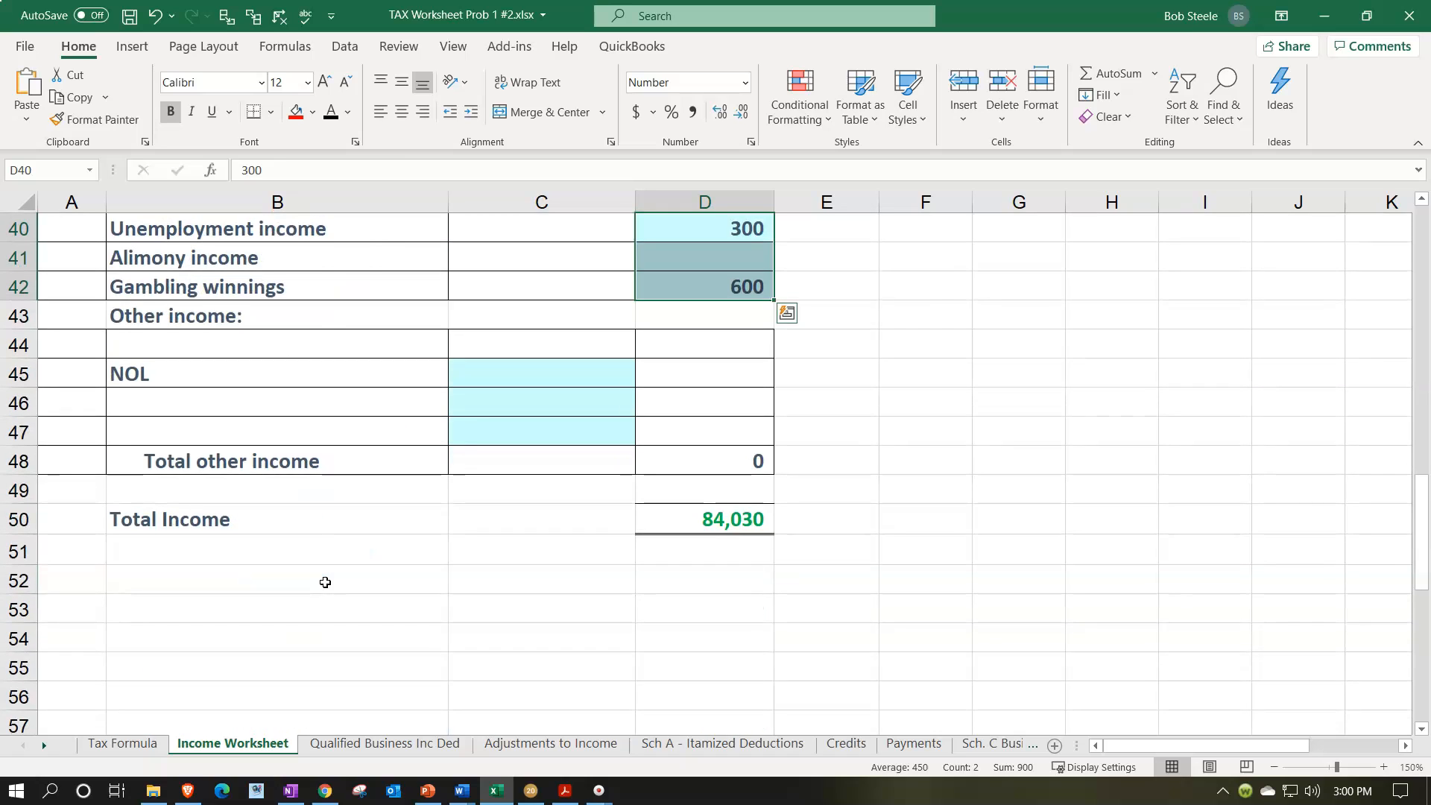
scroll(325, 582, "up", 1)
left_click(665, 374)
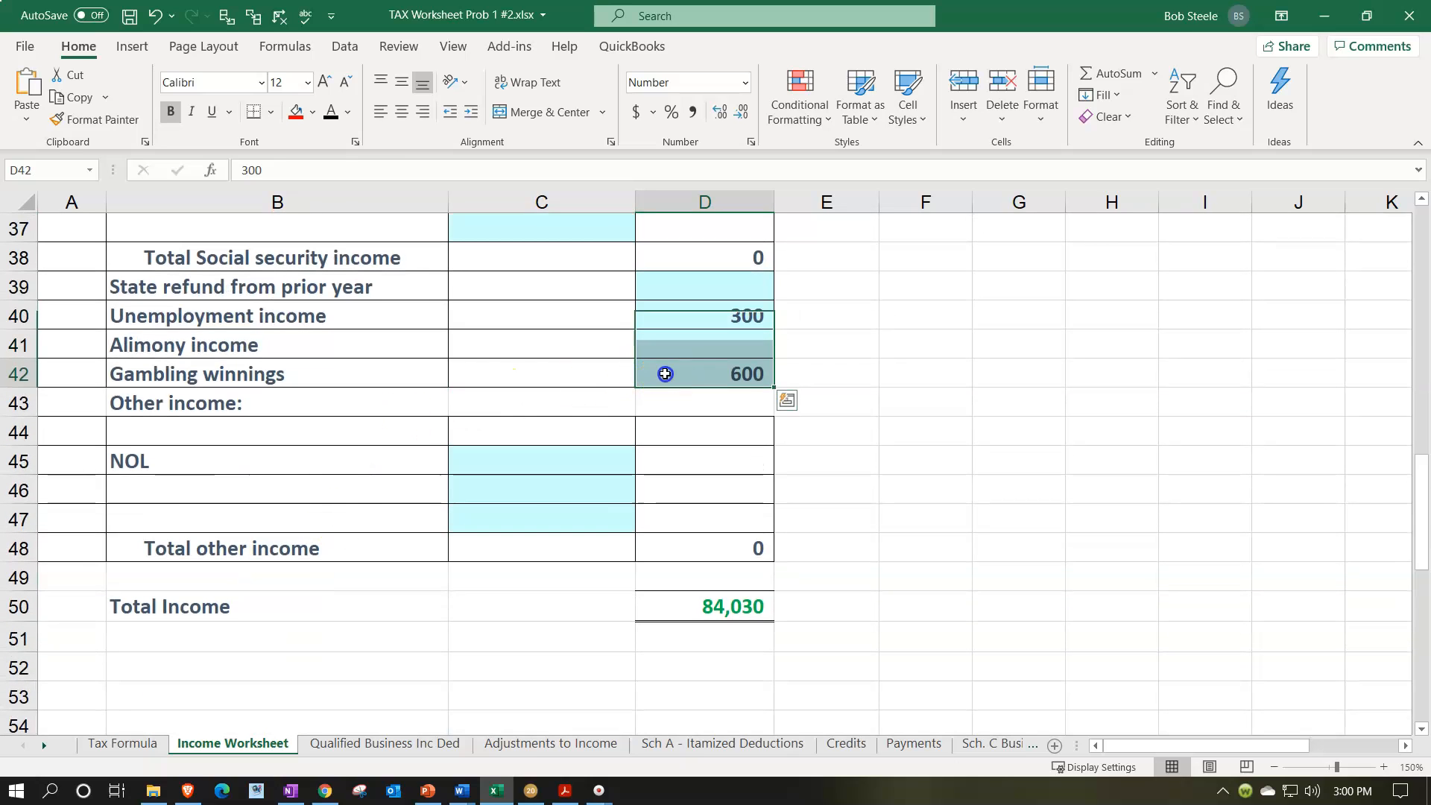
left_click(666, 374)
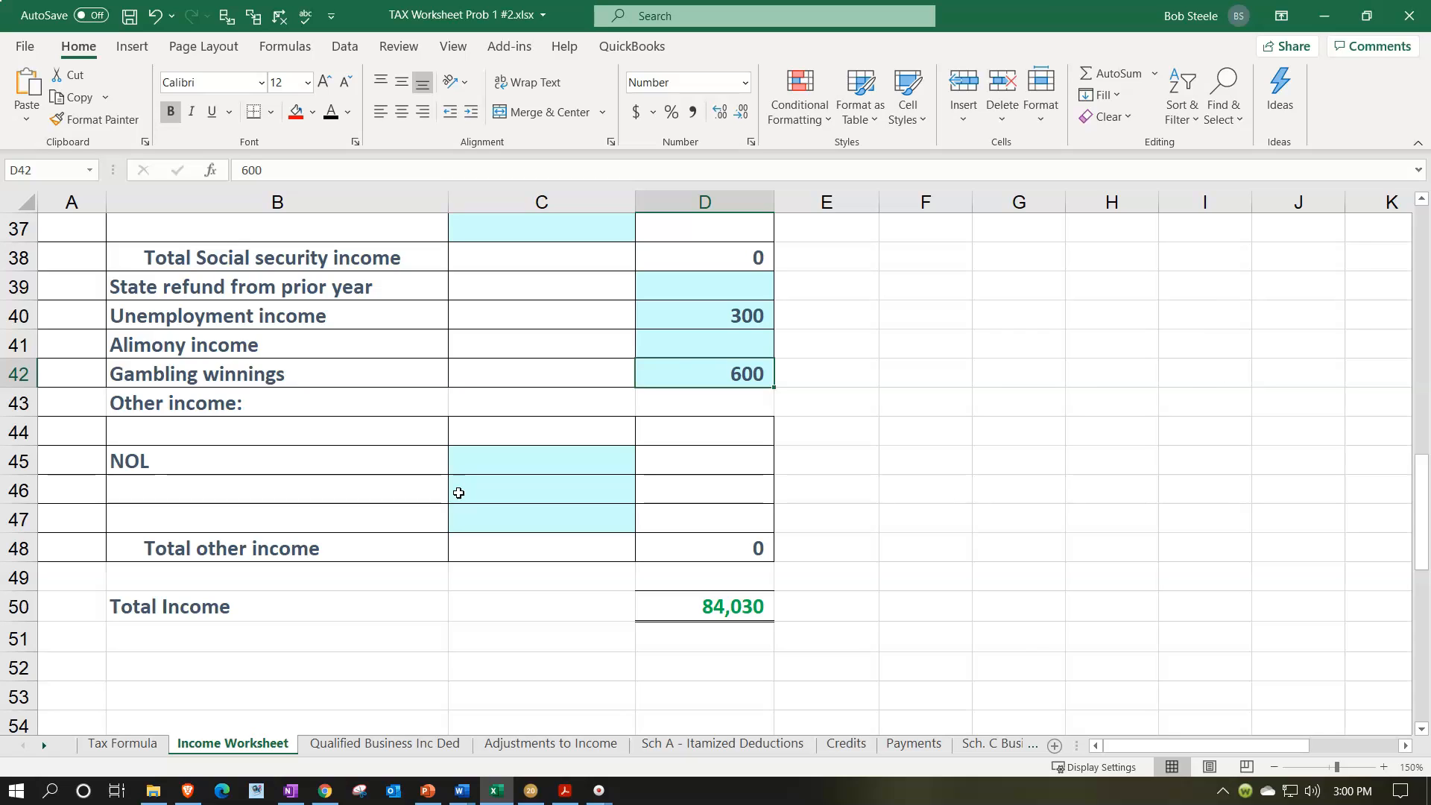
- Check the Itemized Deduction row on the Tax Formula sheet and read the open items list in Word, then return to Excel
left_click(120, 742)
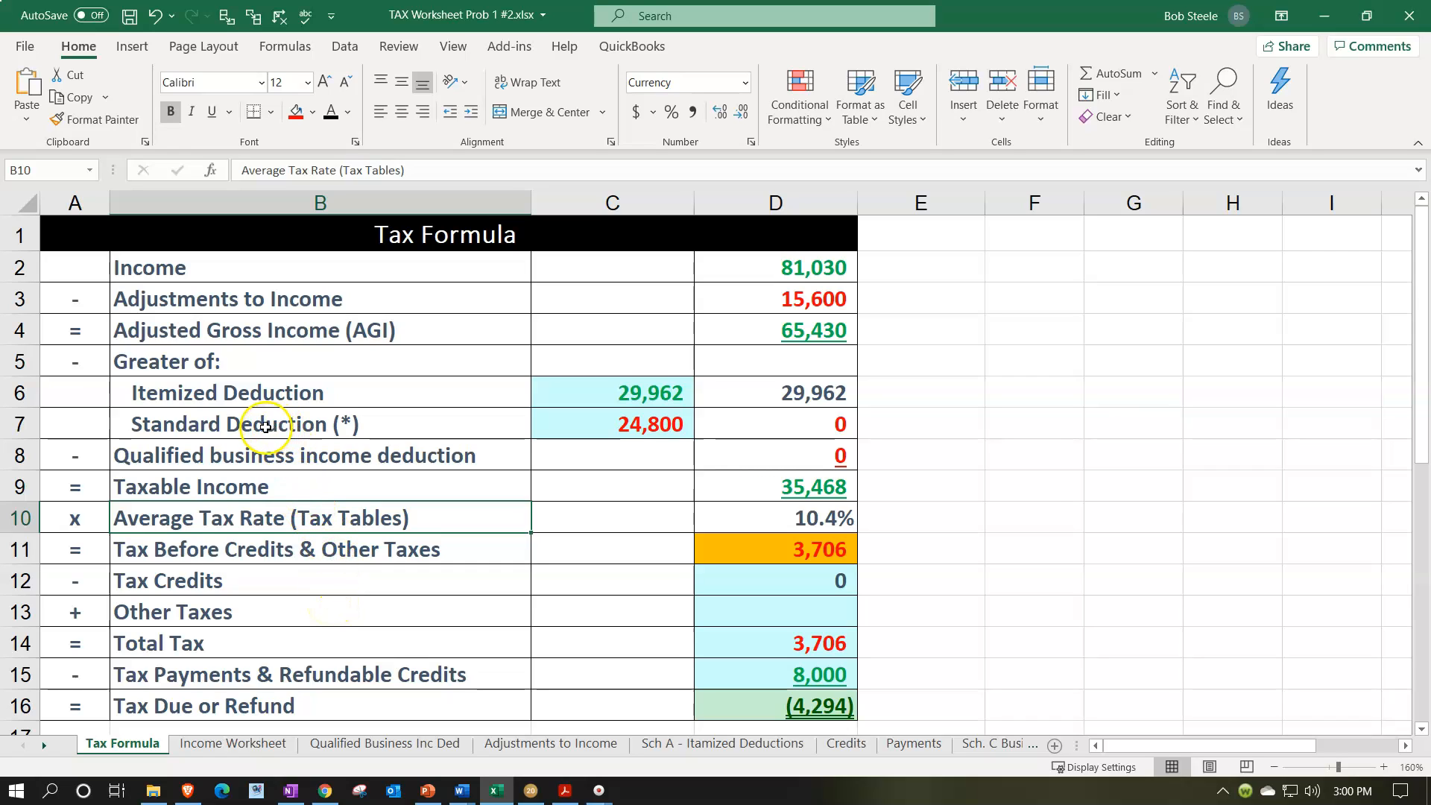
left_click_drag(259, 391, 552, 394)
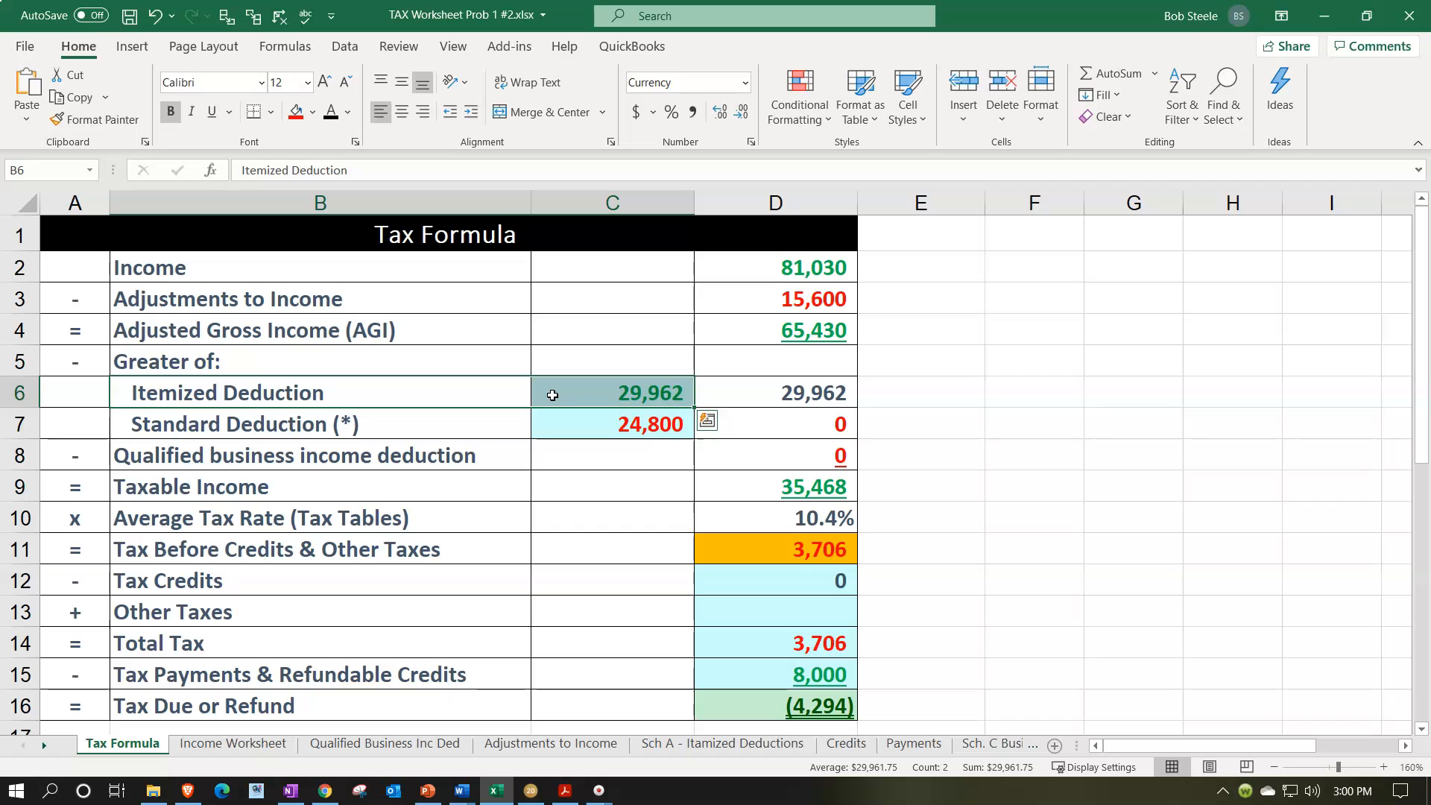
left_click(460, 791)
left_click(395, 719)
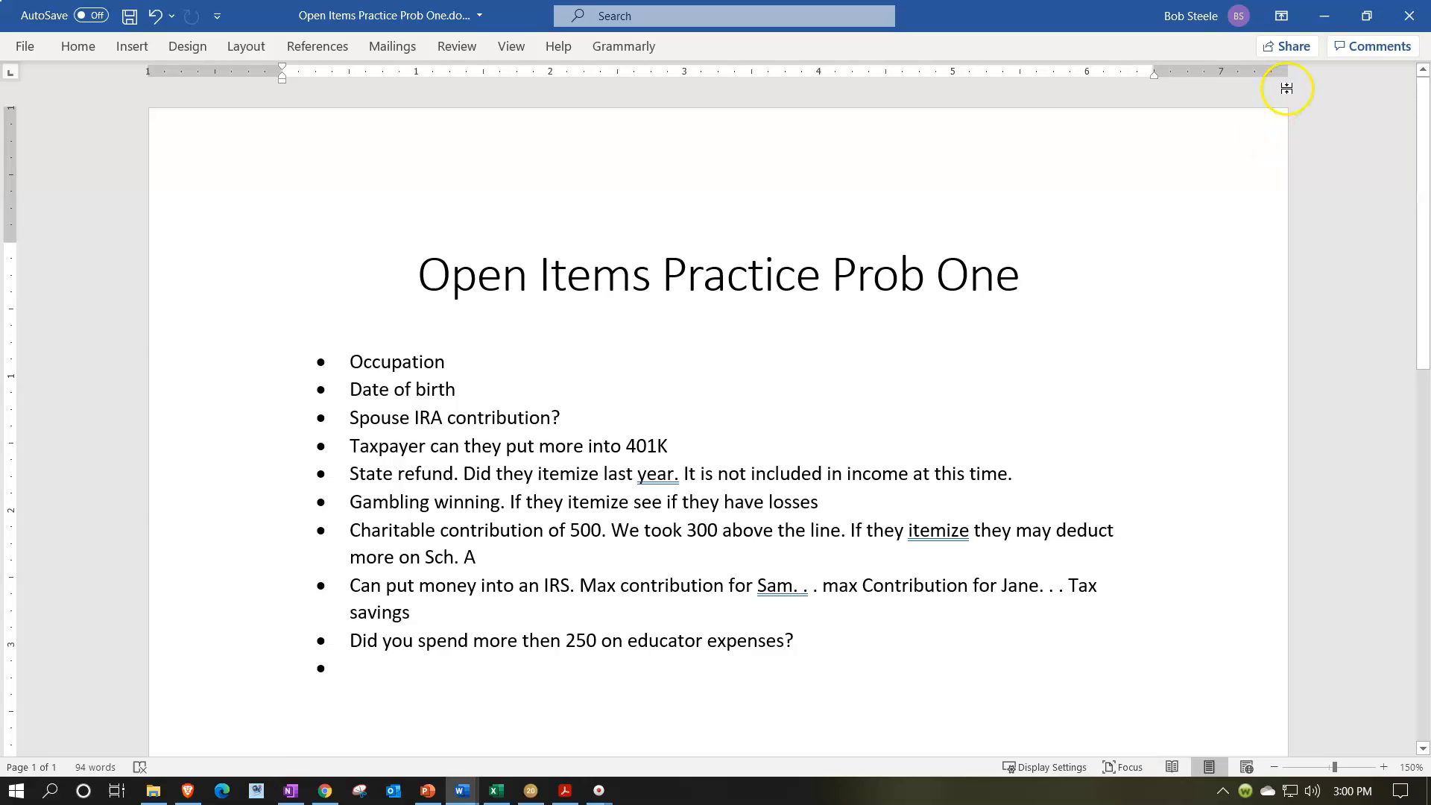
left_click(1324, 16)
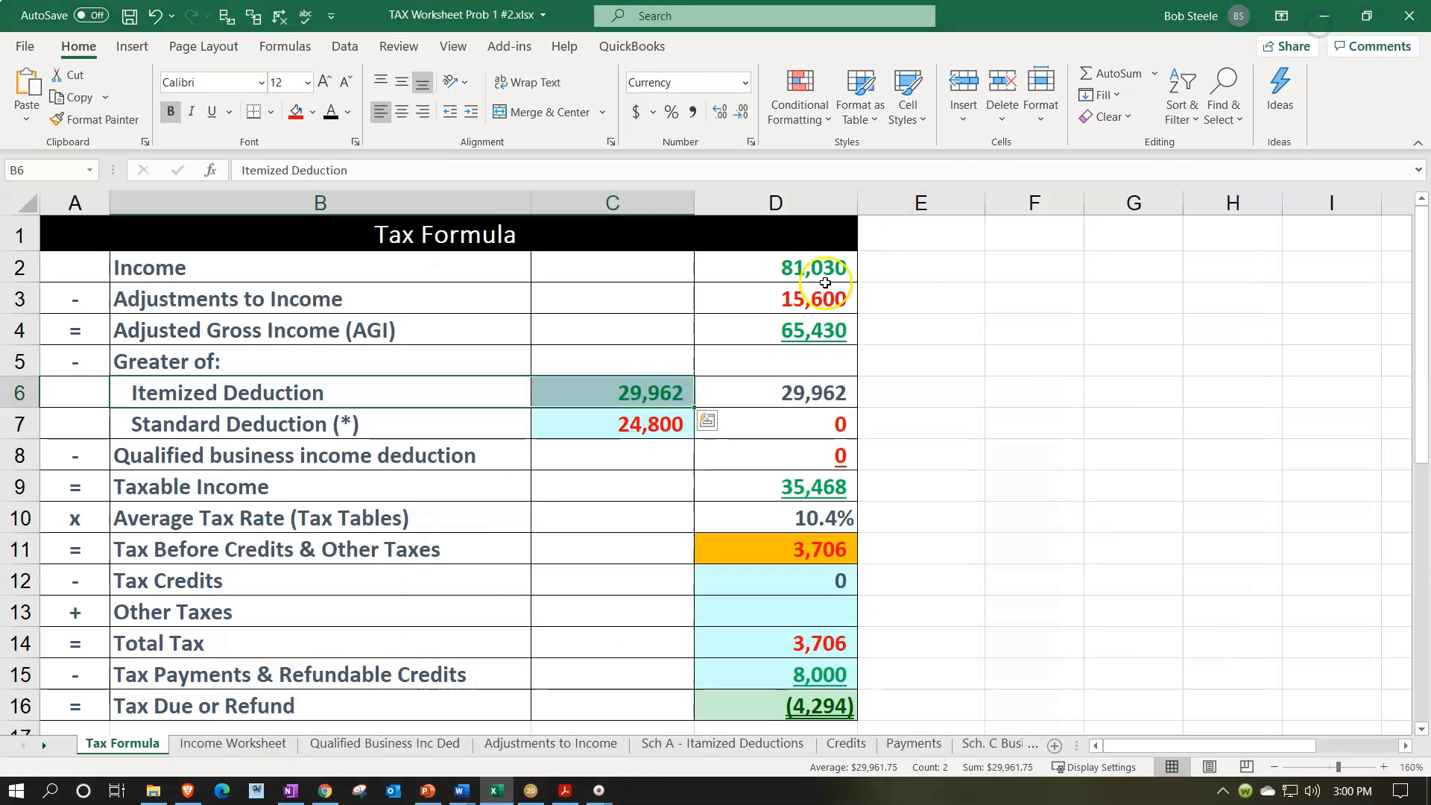
left_click(551, 475)
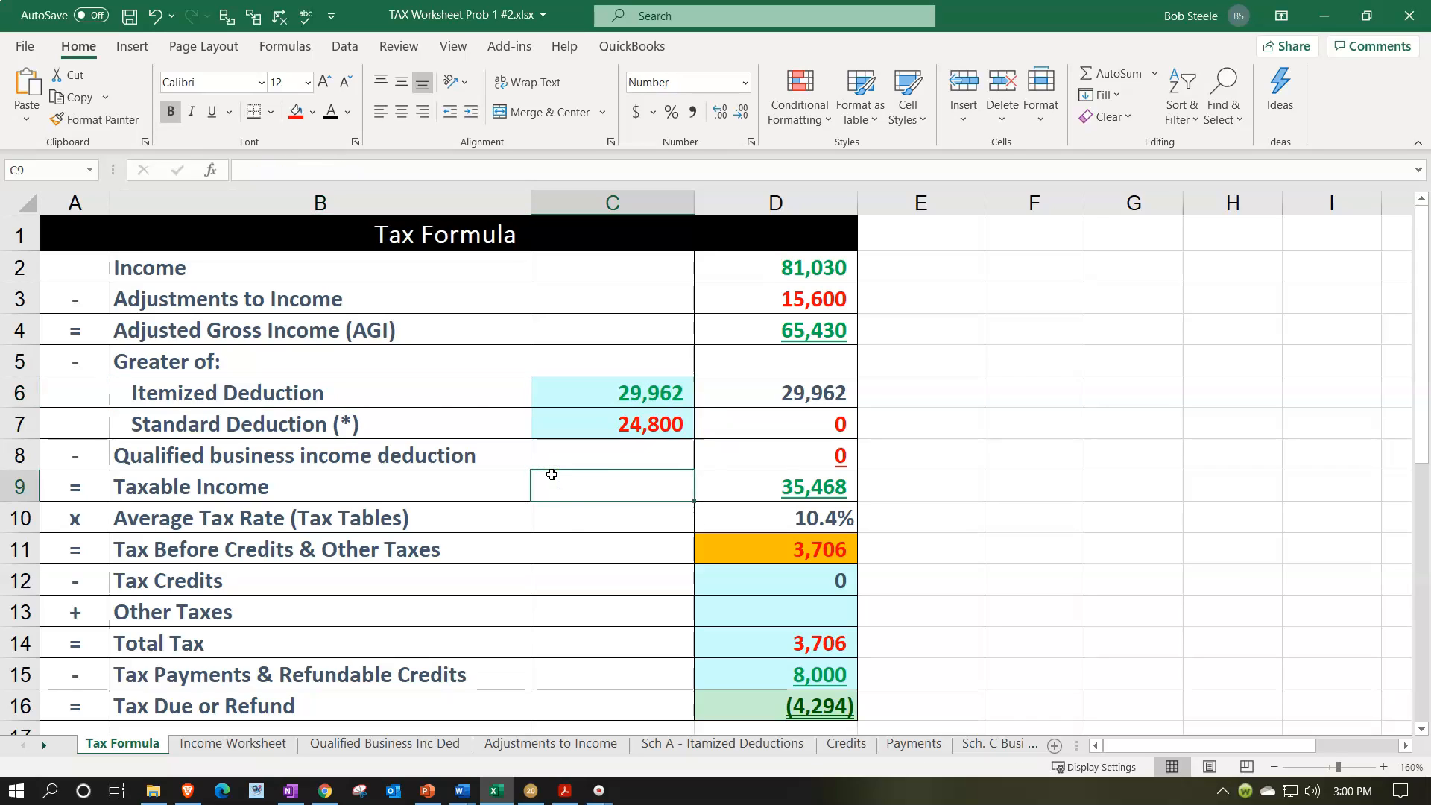
- Look through the deduction sections of the Sch A - Itamized Deductions sheet down to Other Itemized Deductions
left_click_drag(456, 393, 546, 392)
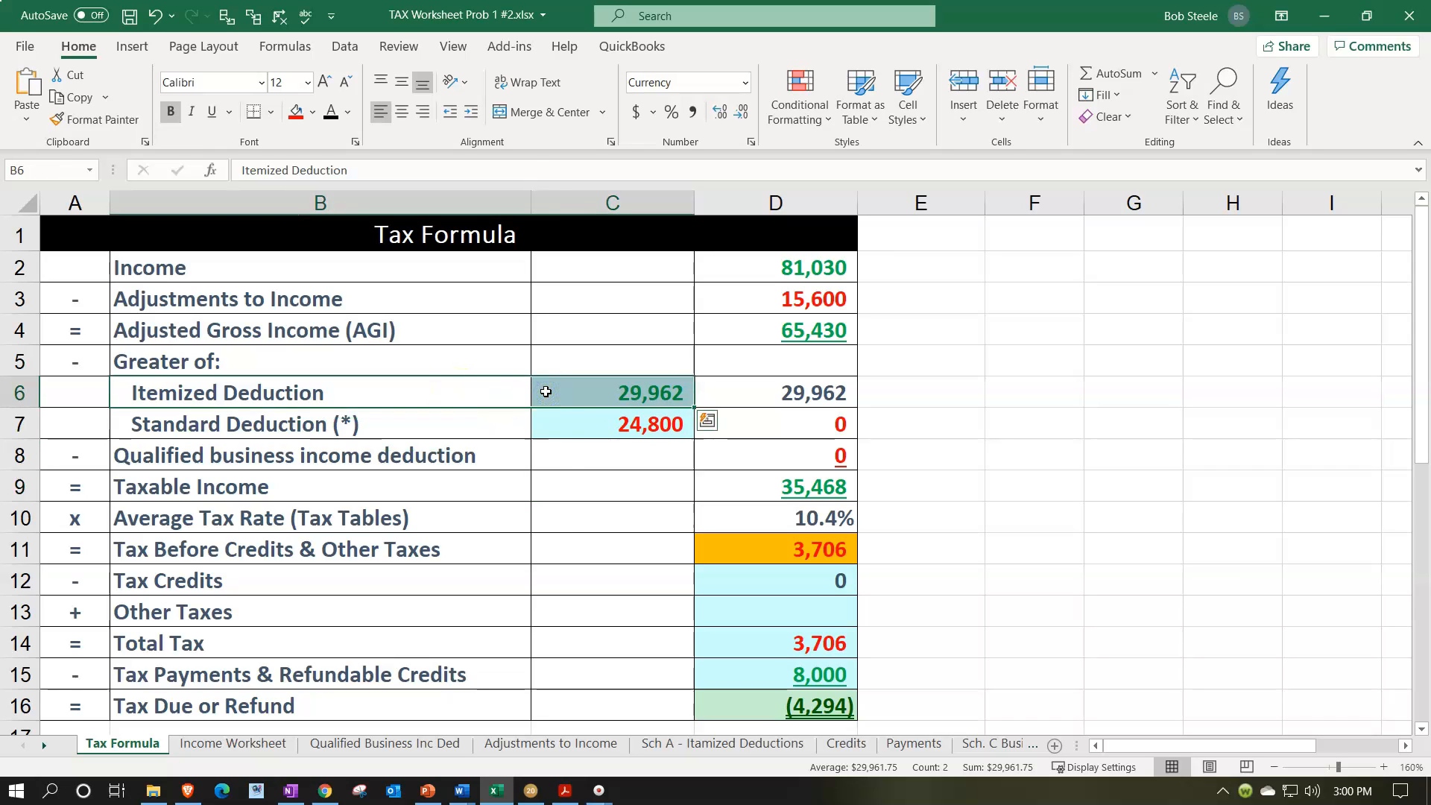
left_click(704, 743)
left_click(625, 622)
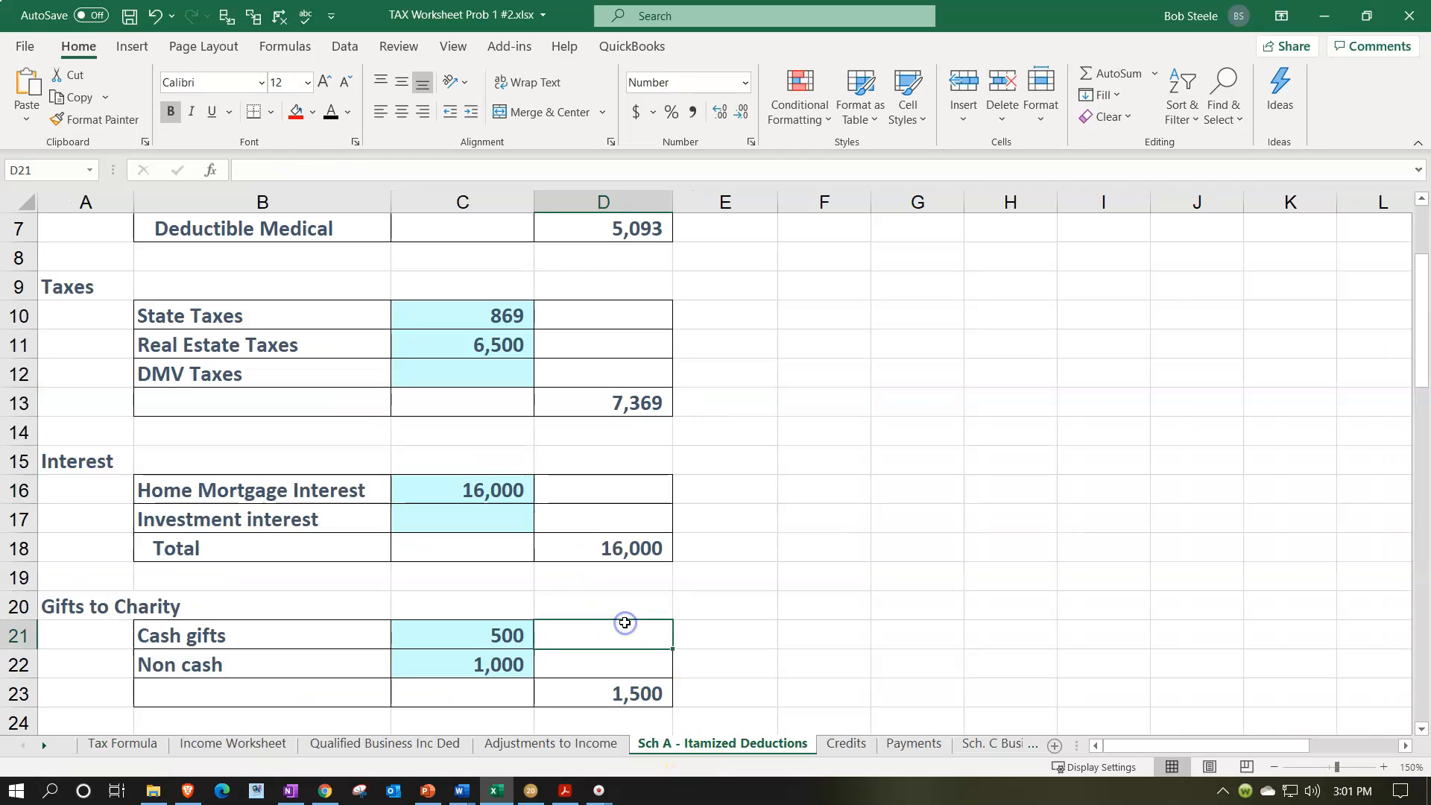
scroll(625, 622, "down", 3)
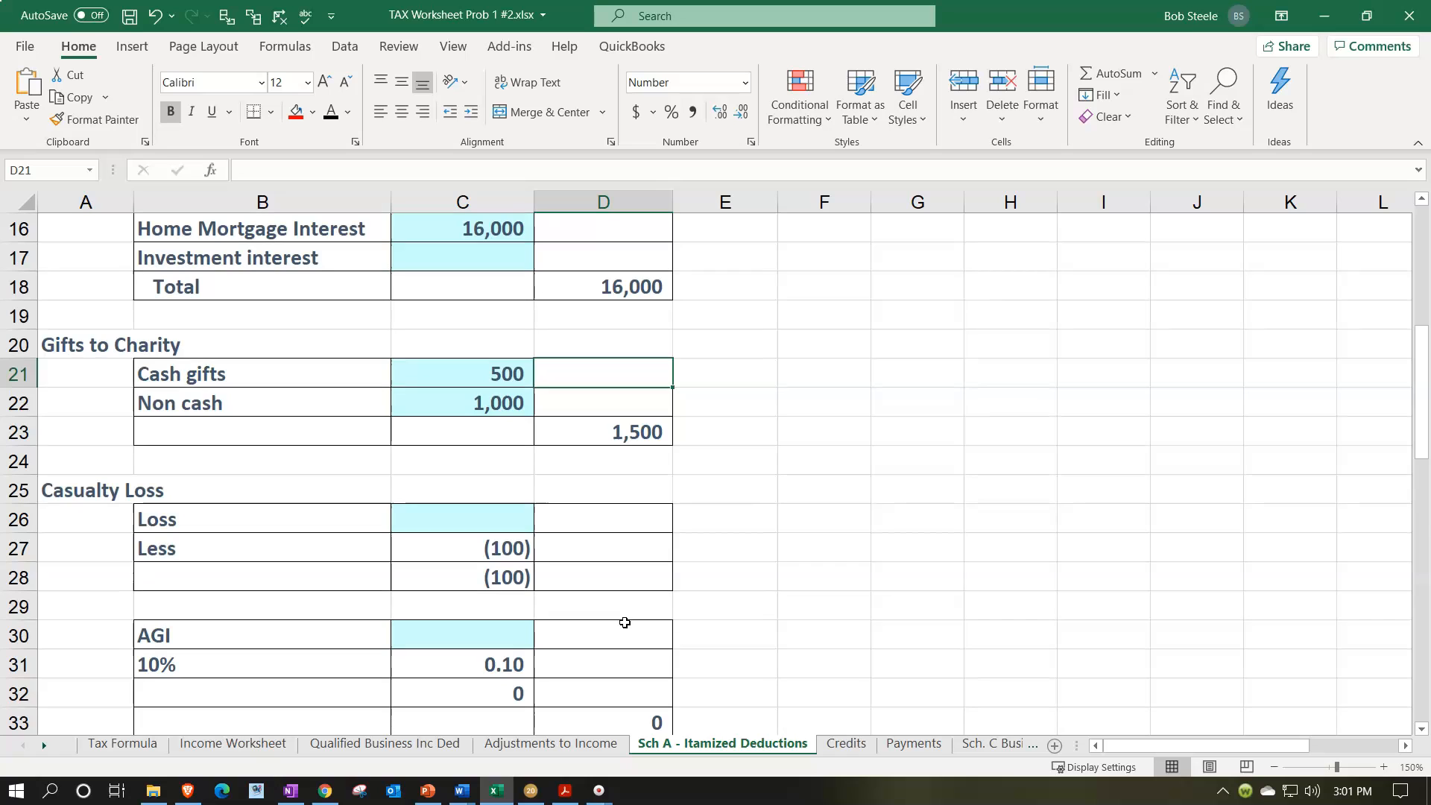
scroll(486, 526, "down", 2)
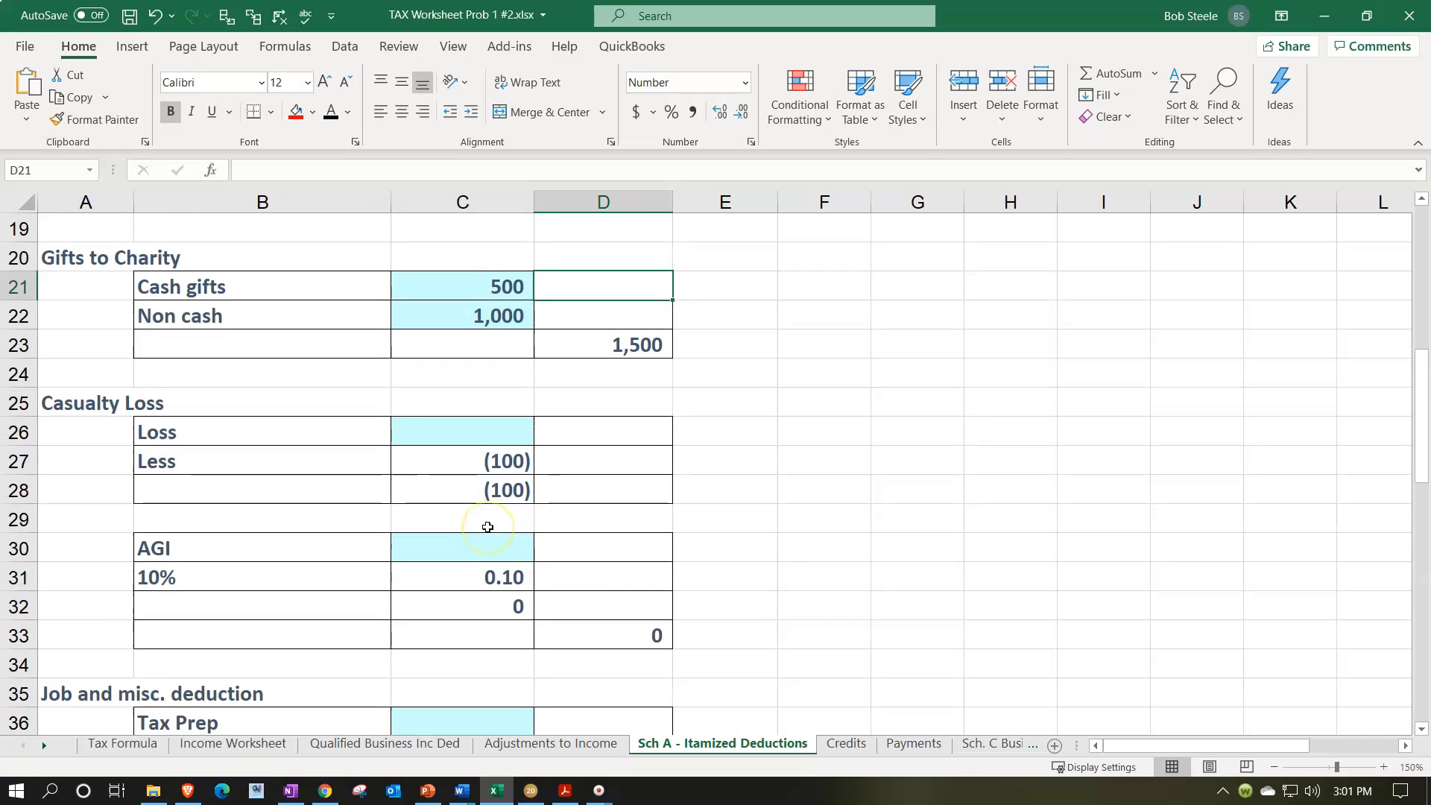
scroll(487, 527, "down", 3)
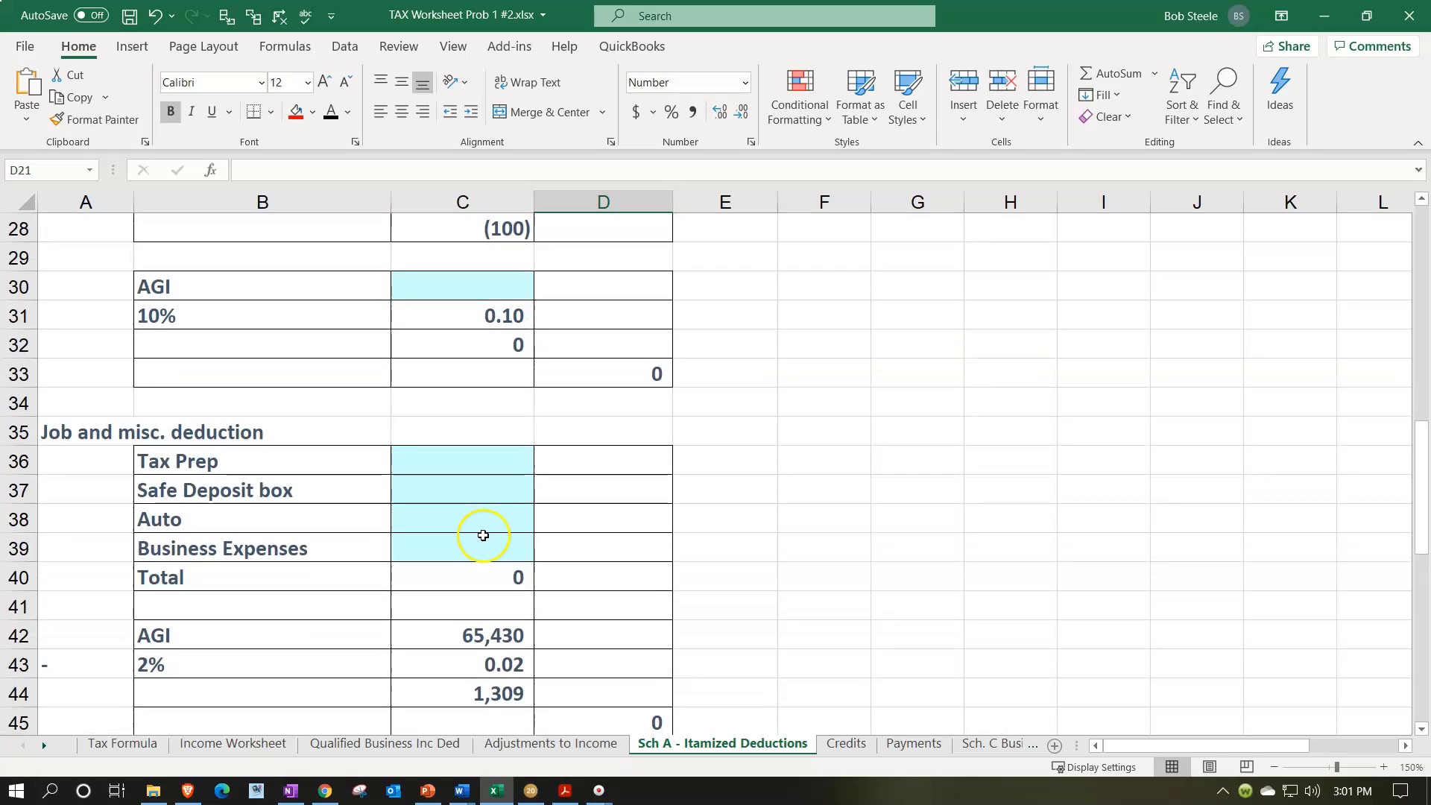
scroll(480, 534, "down", 2)
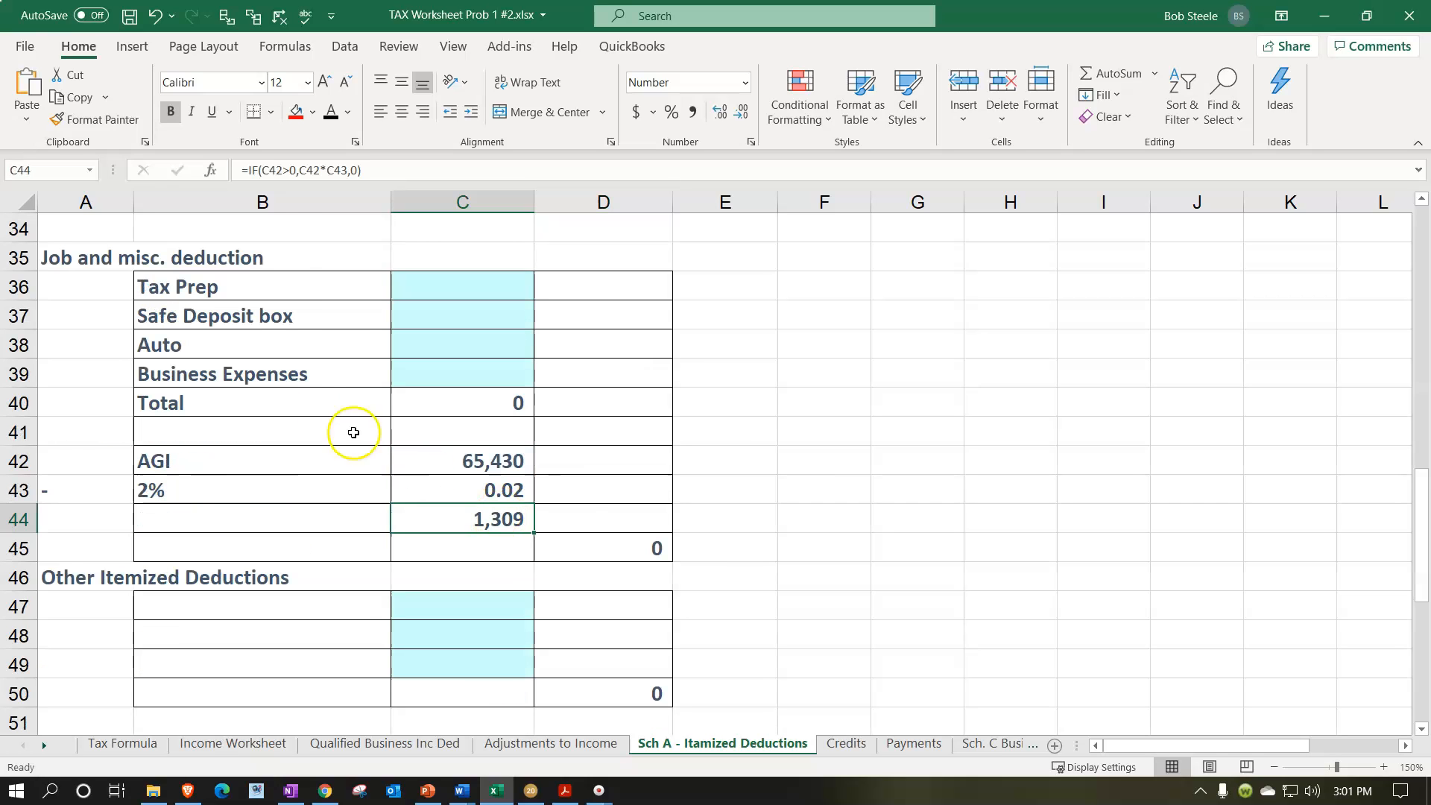
left_click(97, 311)
scroll(98, 312, "down", 1)
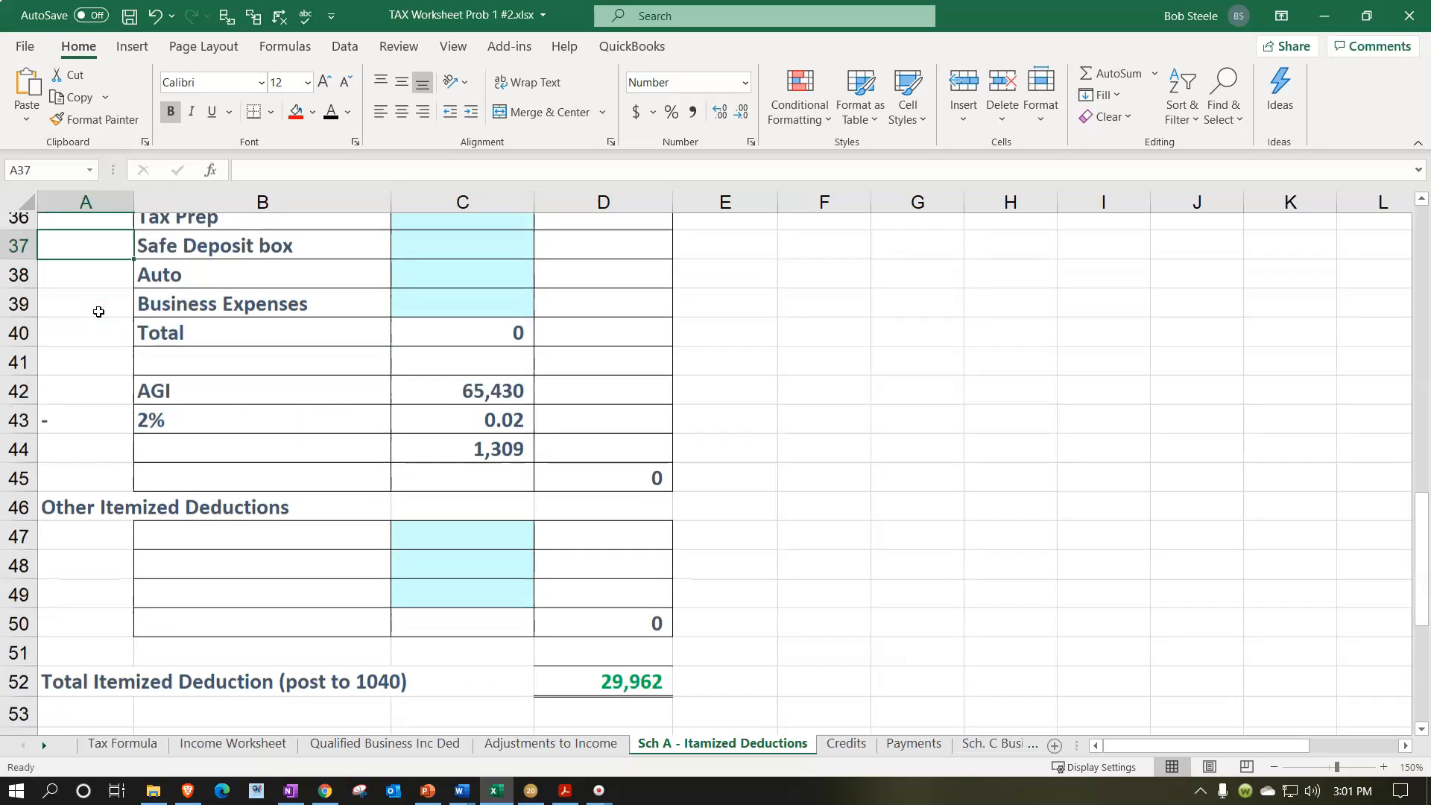
scroll(98, 311, "up", 1)
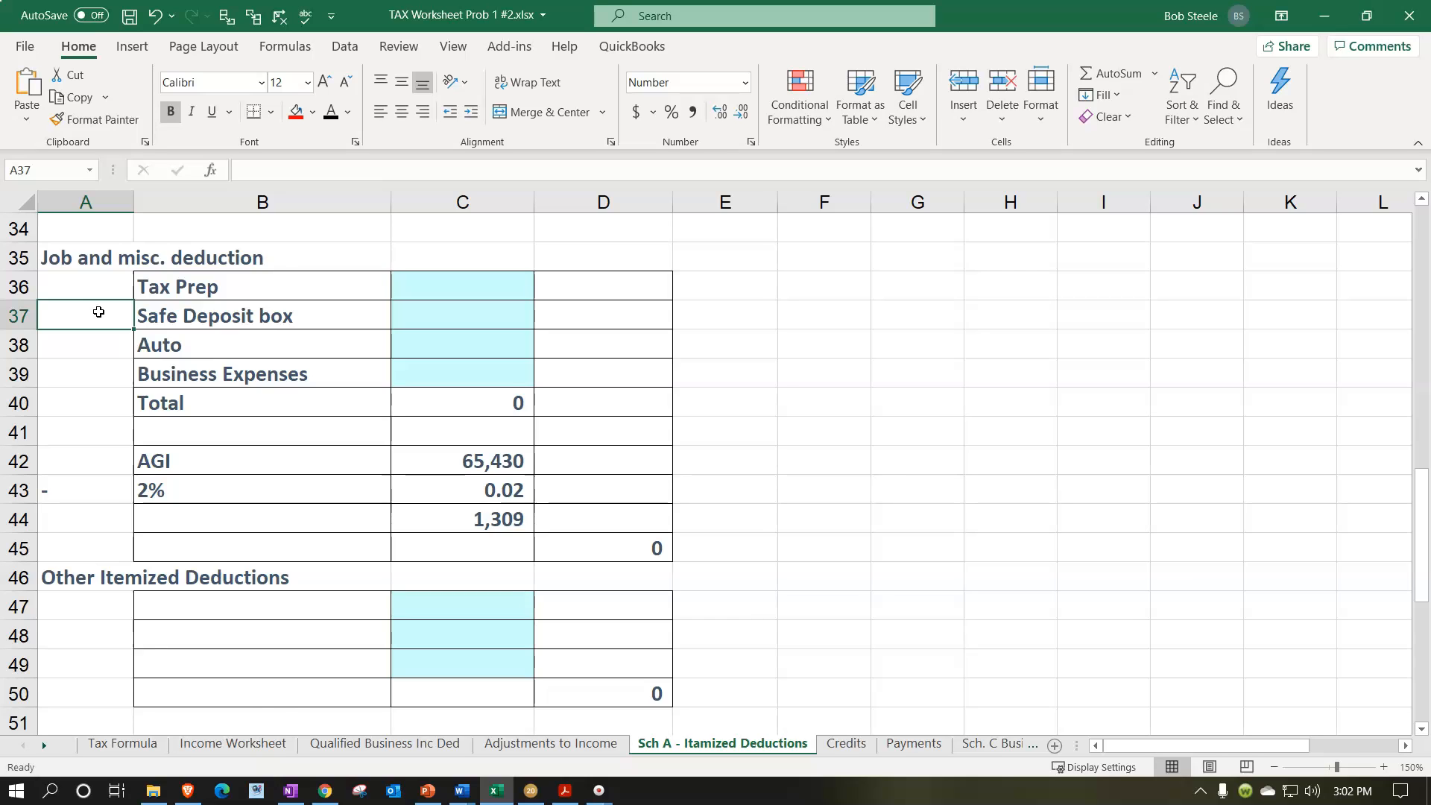
- Add a "Gamboling Losses" line in B47 under Other Itemized Deductions with an amount of 600 in C47
scroll(99, 312, "down", 1)
left_click(173, 513)
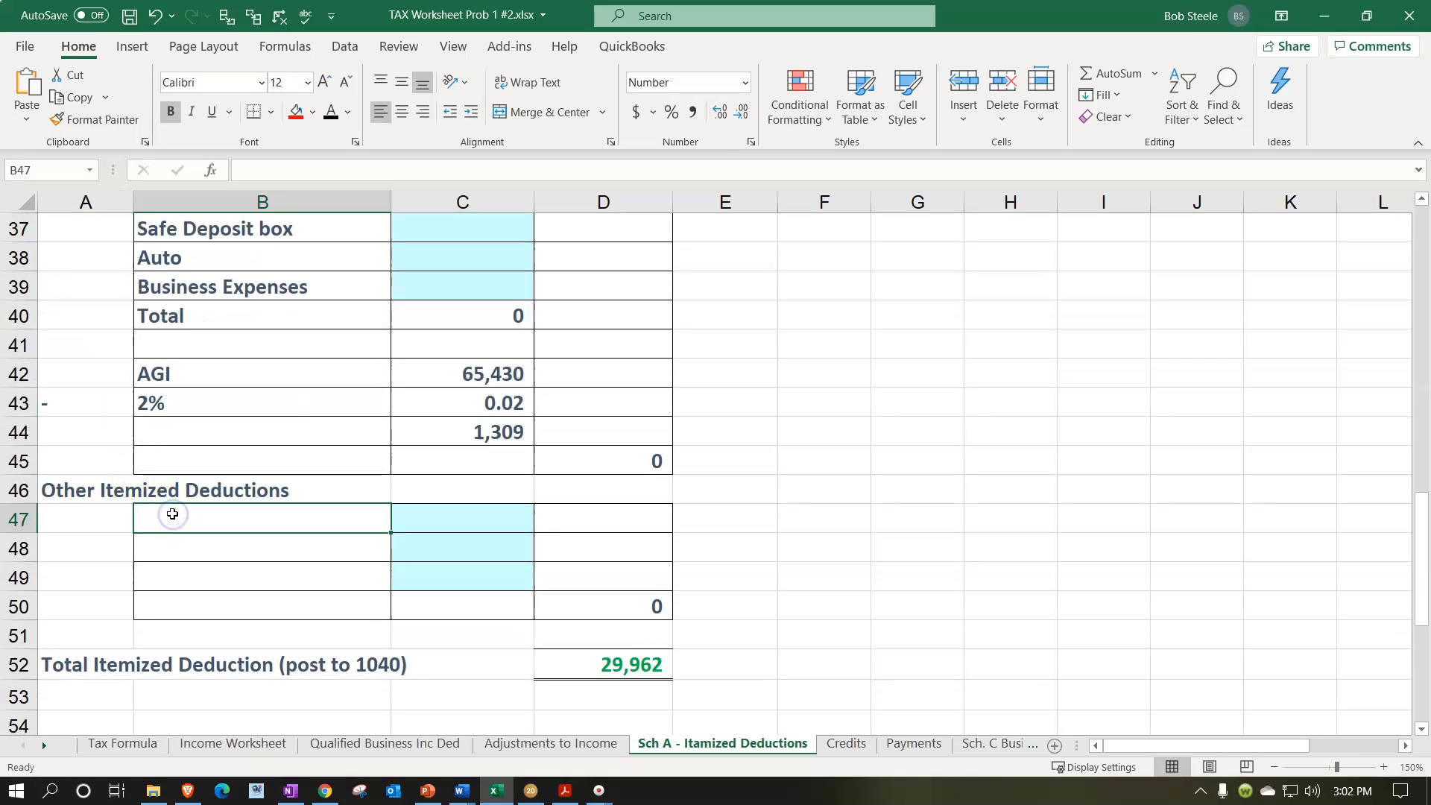
type("Gam")
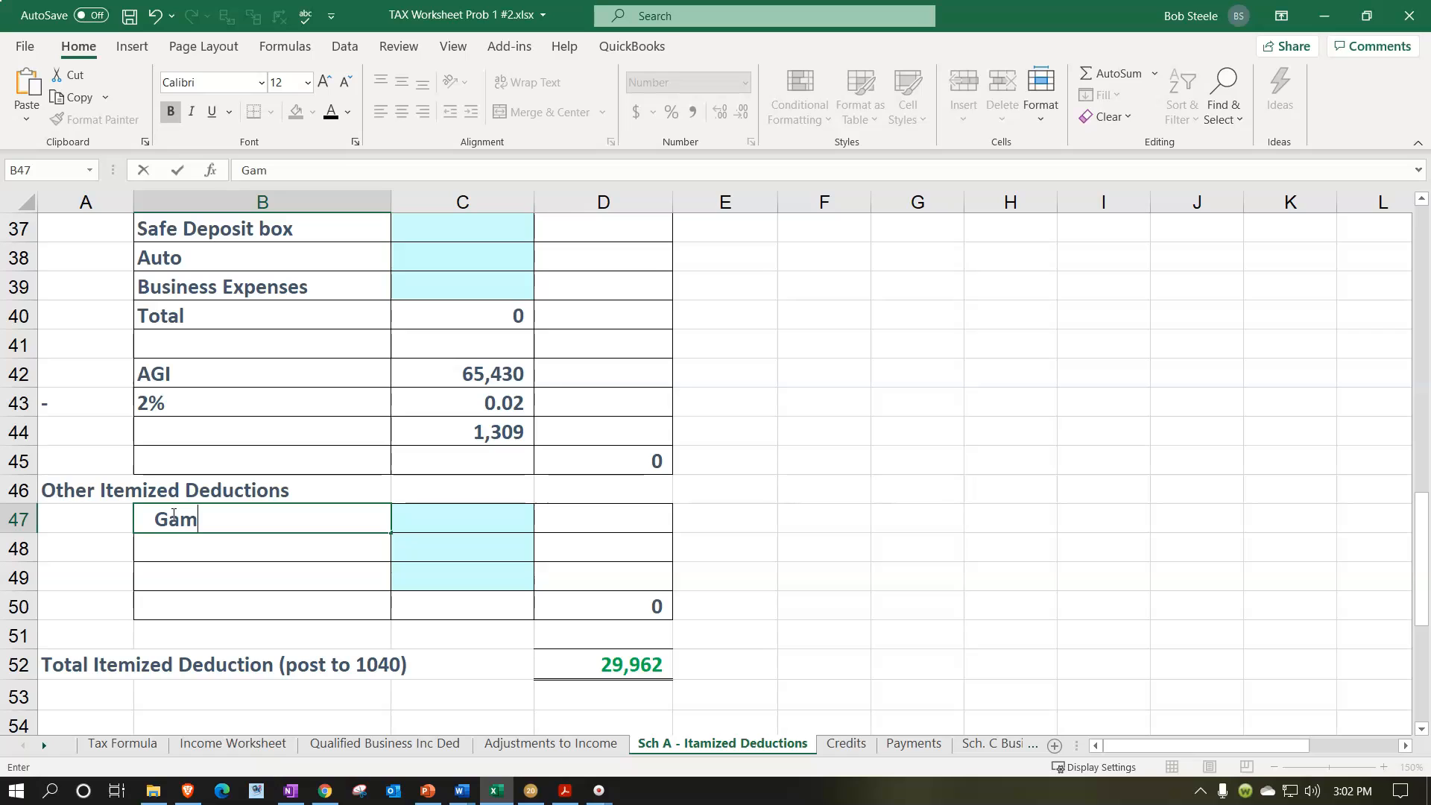
type("boling Losses")
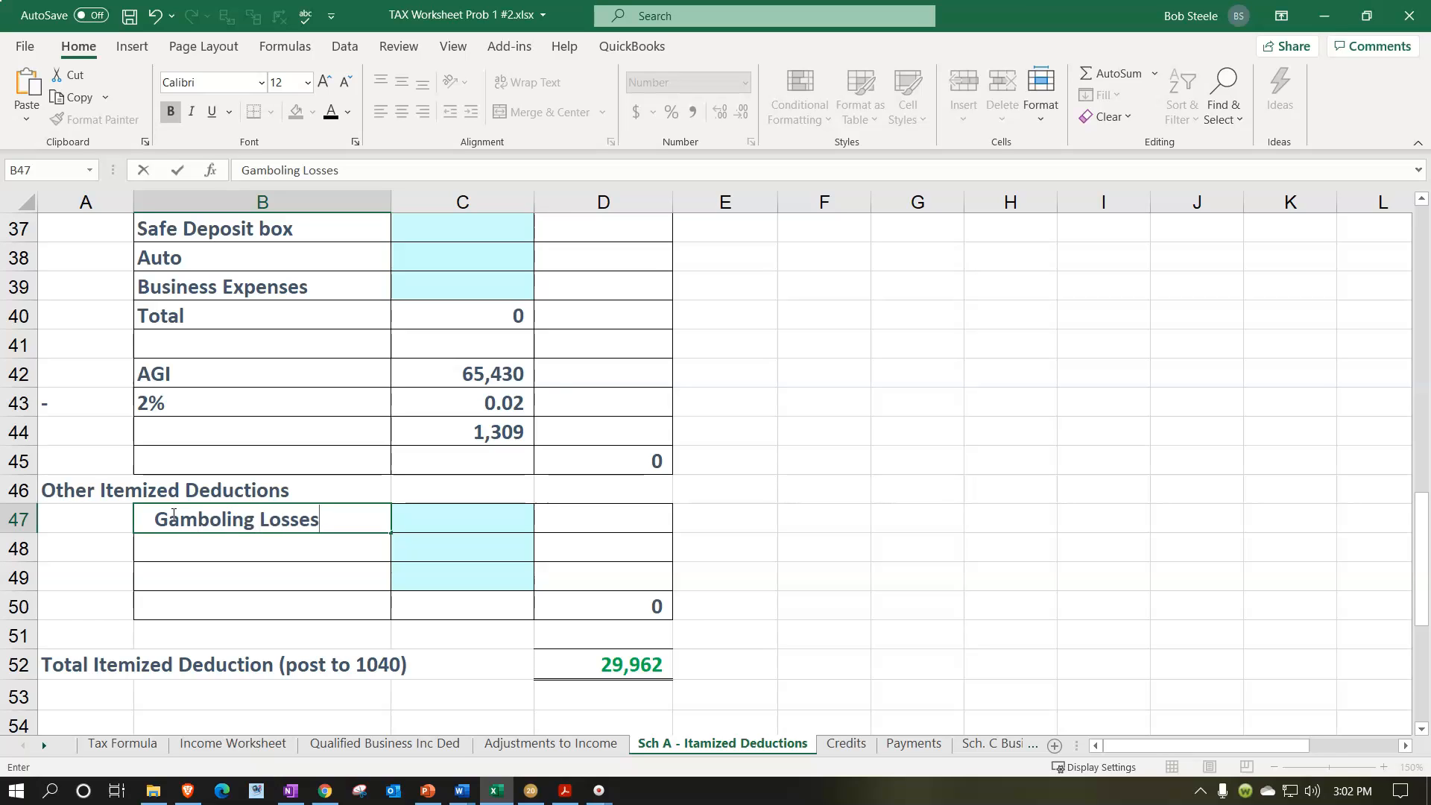
scroll(406, 534, "up", 5)
left_click(405, 535)
scroll(409, 529, "down", 5)
left_click(424, 519)
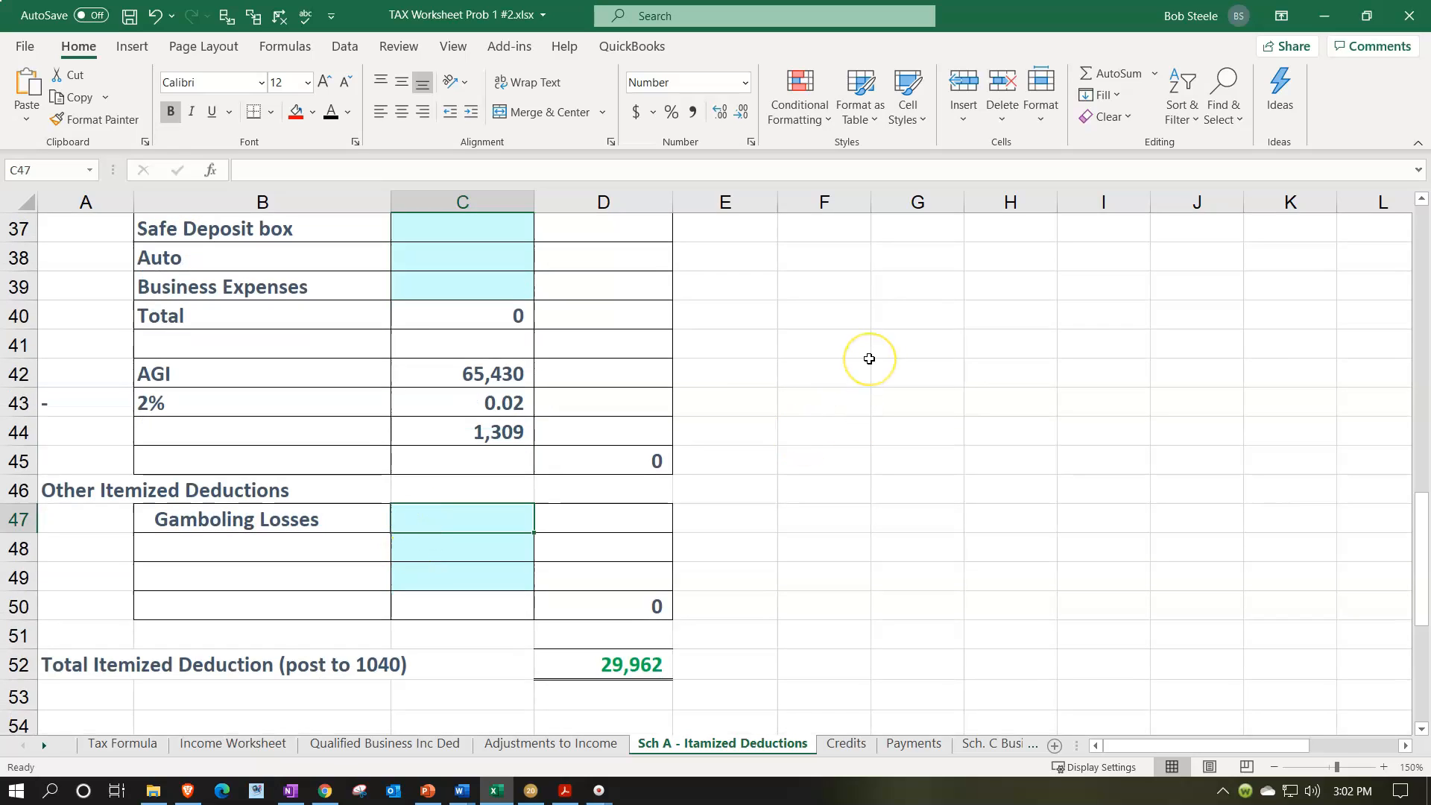
type("600")
key("Return")
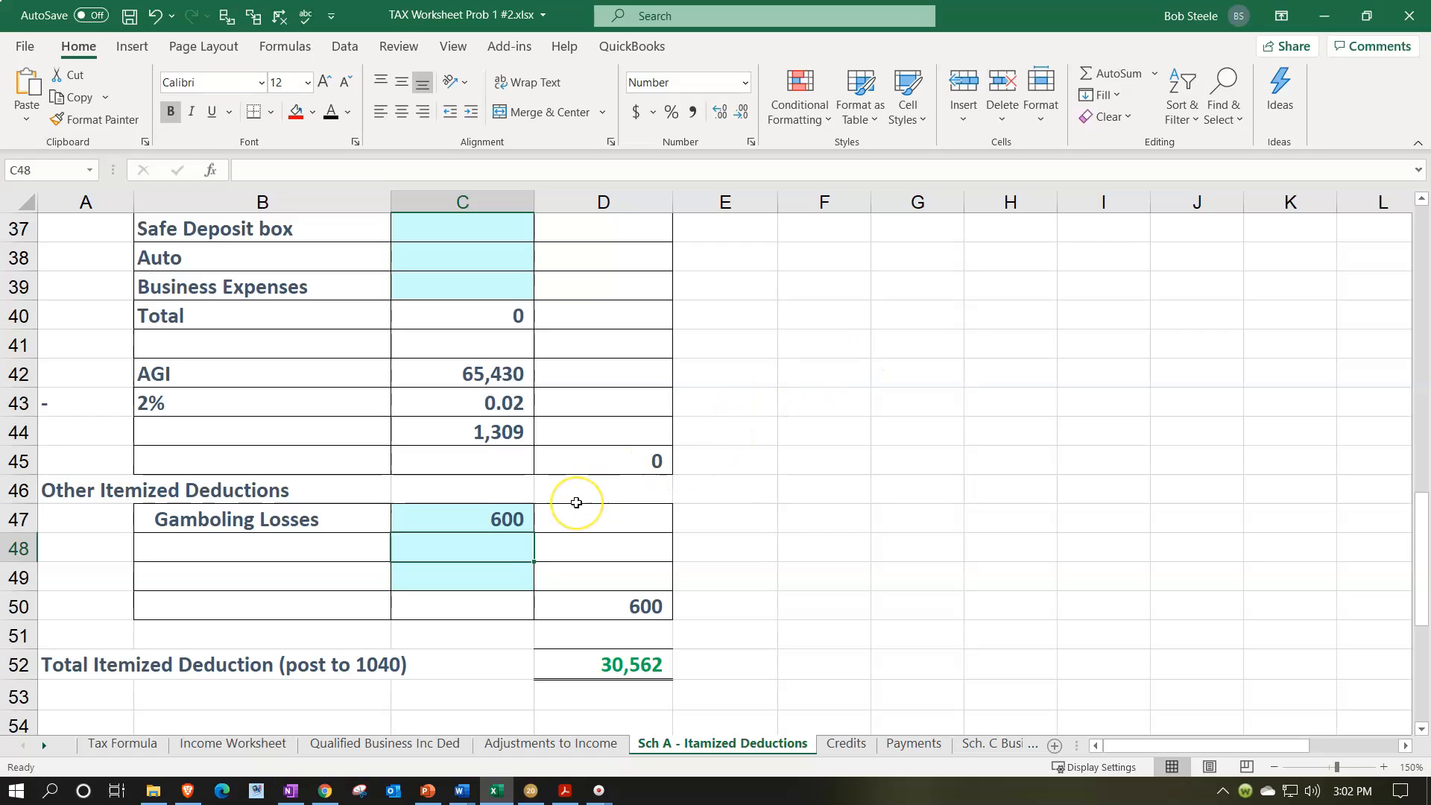
- Check the gambling loss amount in C47 and the Total Itemized Deduction formula in D52
left_click(522, 516)
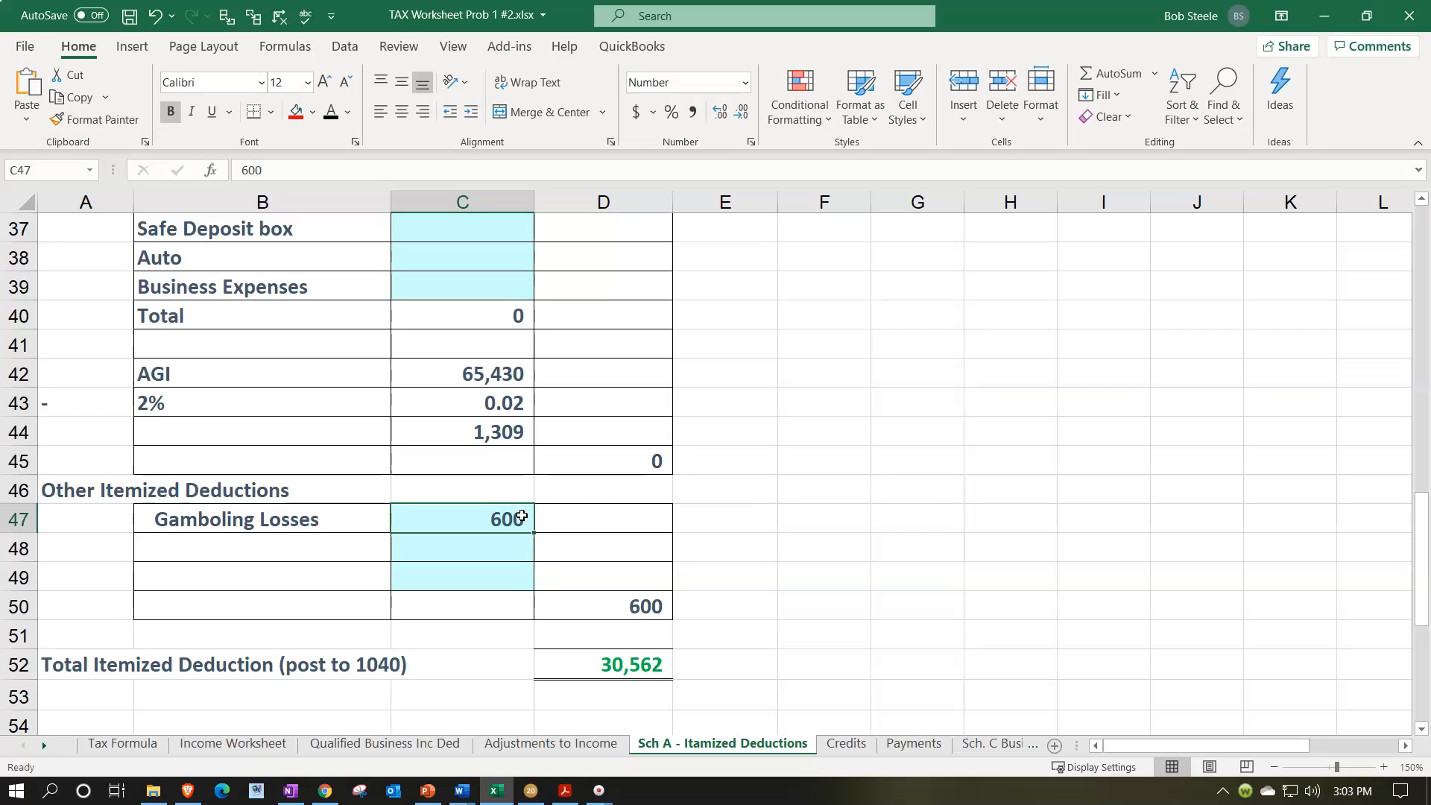
left_click(731, 518)
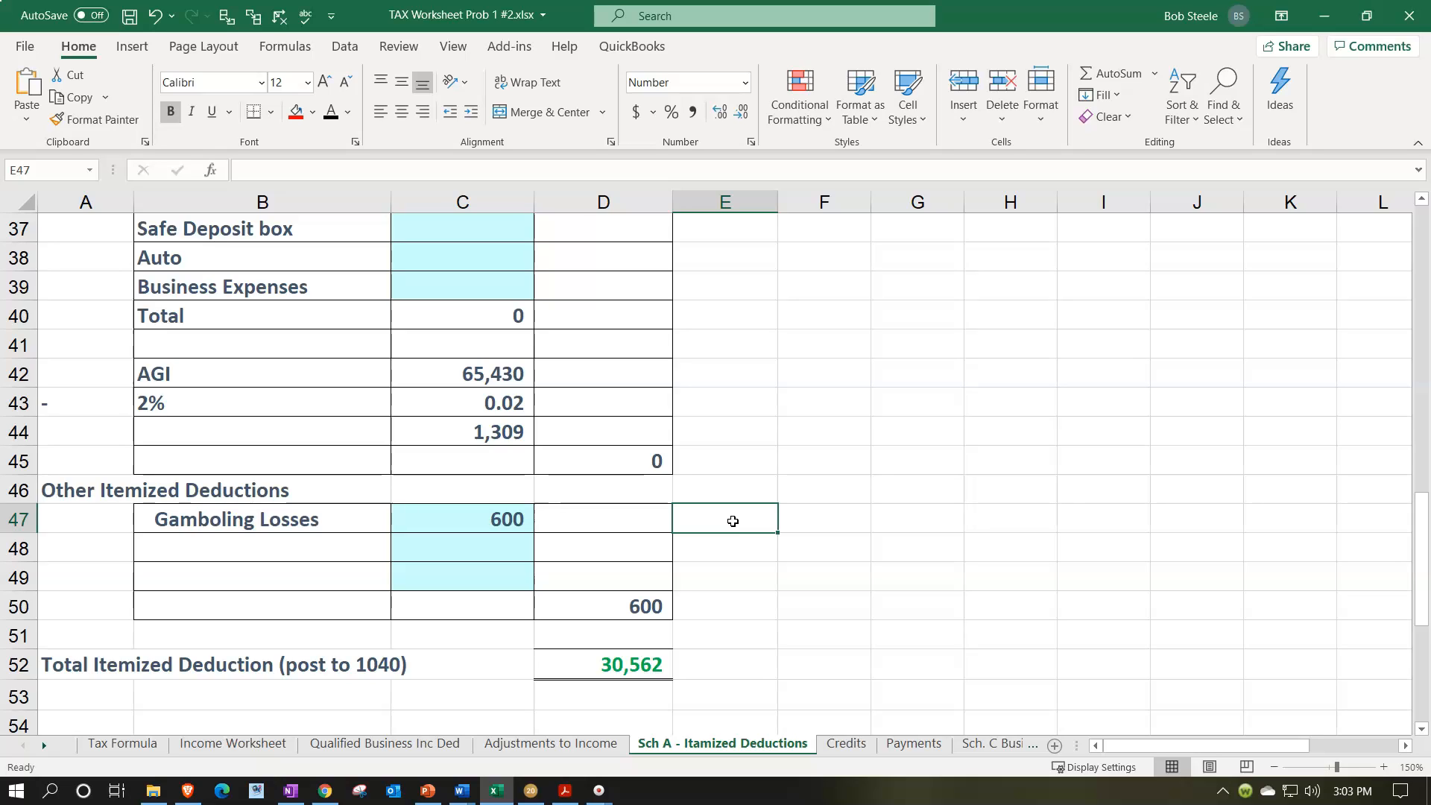
left_click(474, 508)
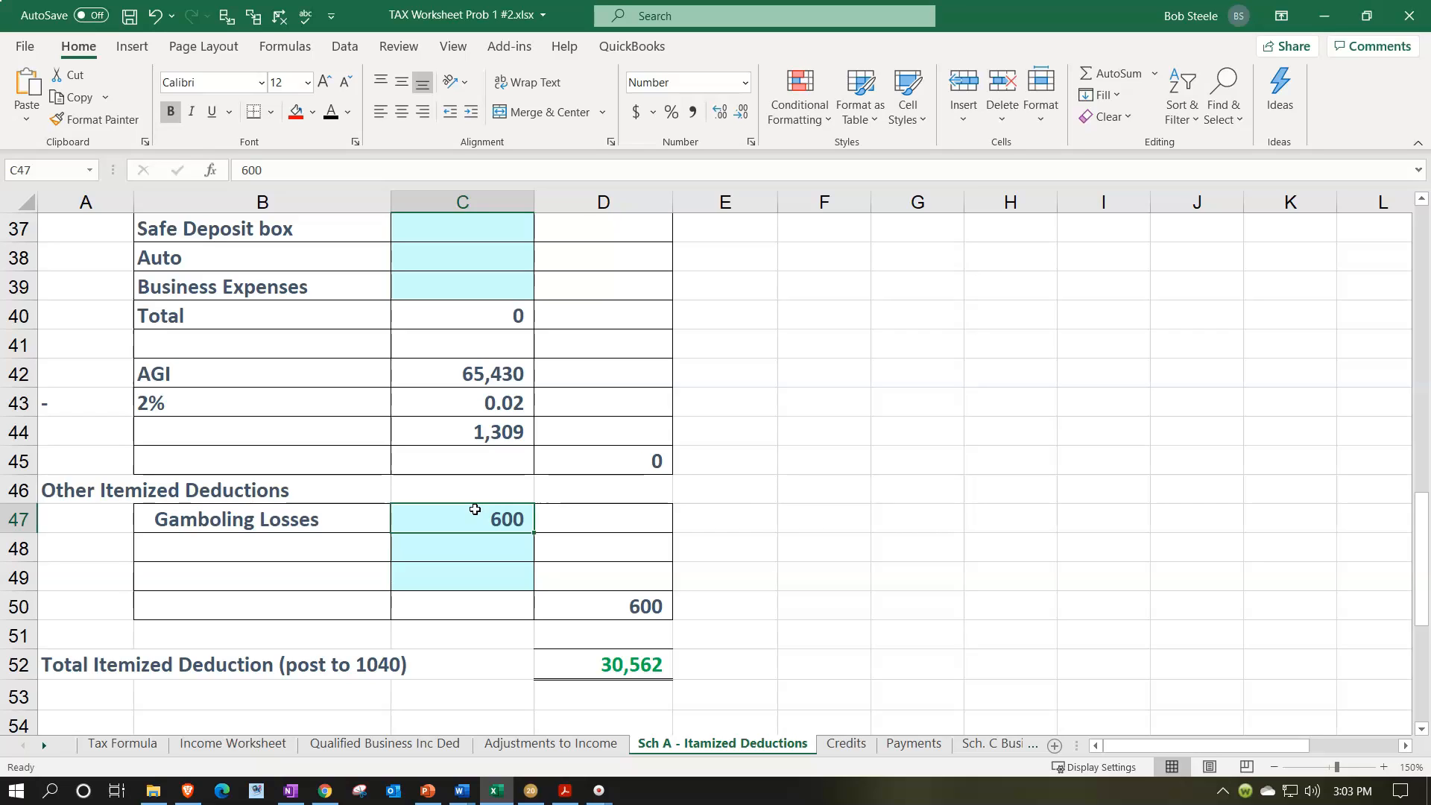
left_click(581, 660)
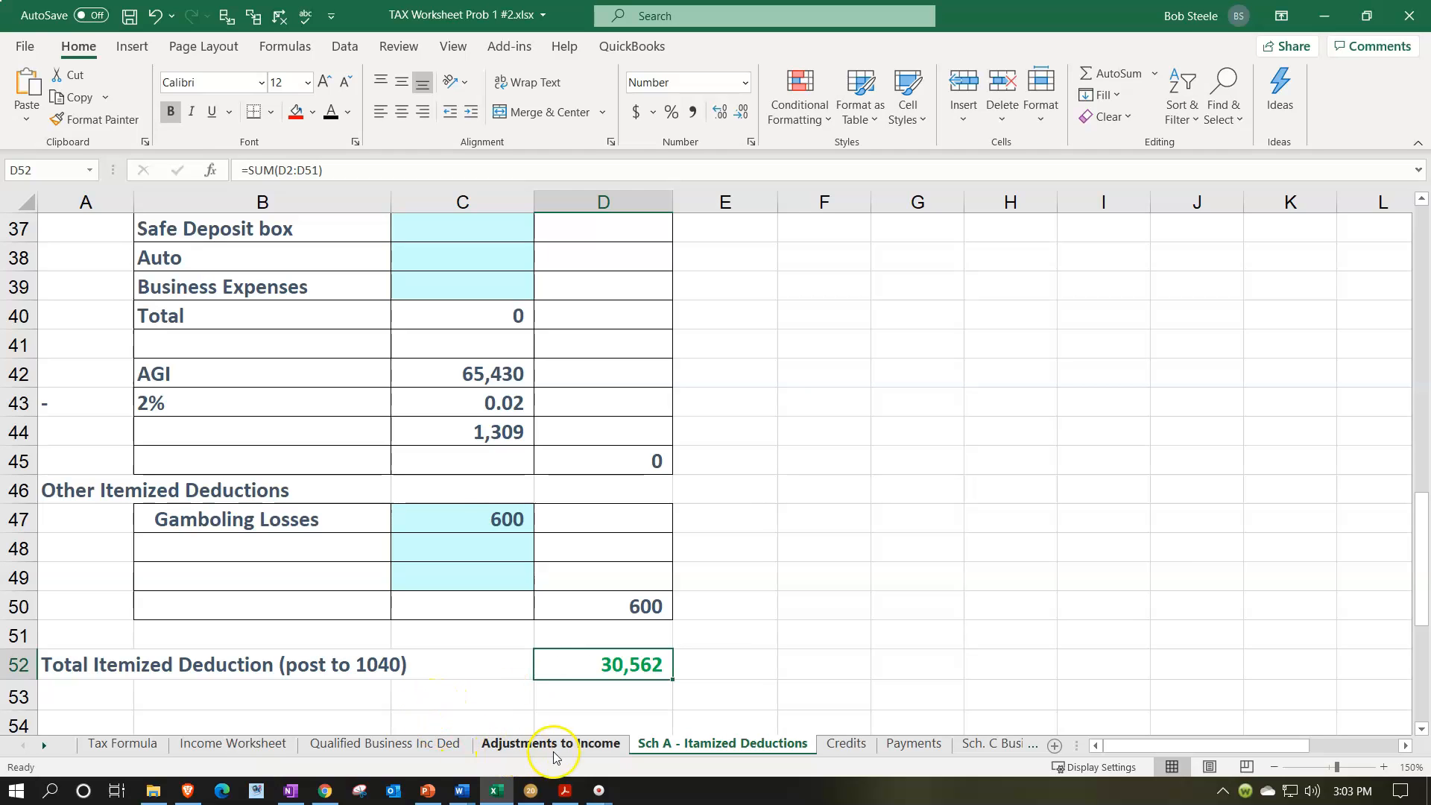
- Compare the Schedule A total in Lacerte with the Excel worksheet, and check the itemized and standard deductions on the Tax Formula sheet
left_click(531, 792)
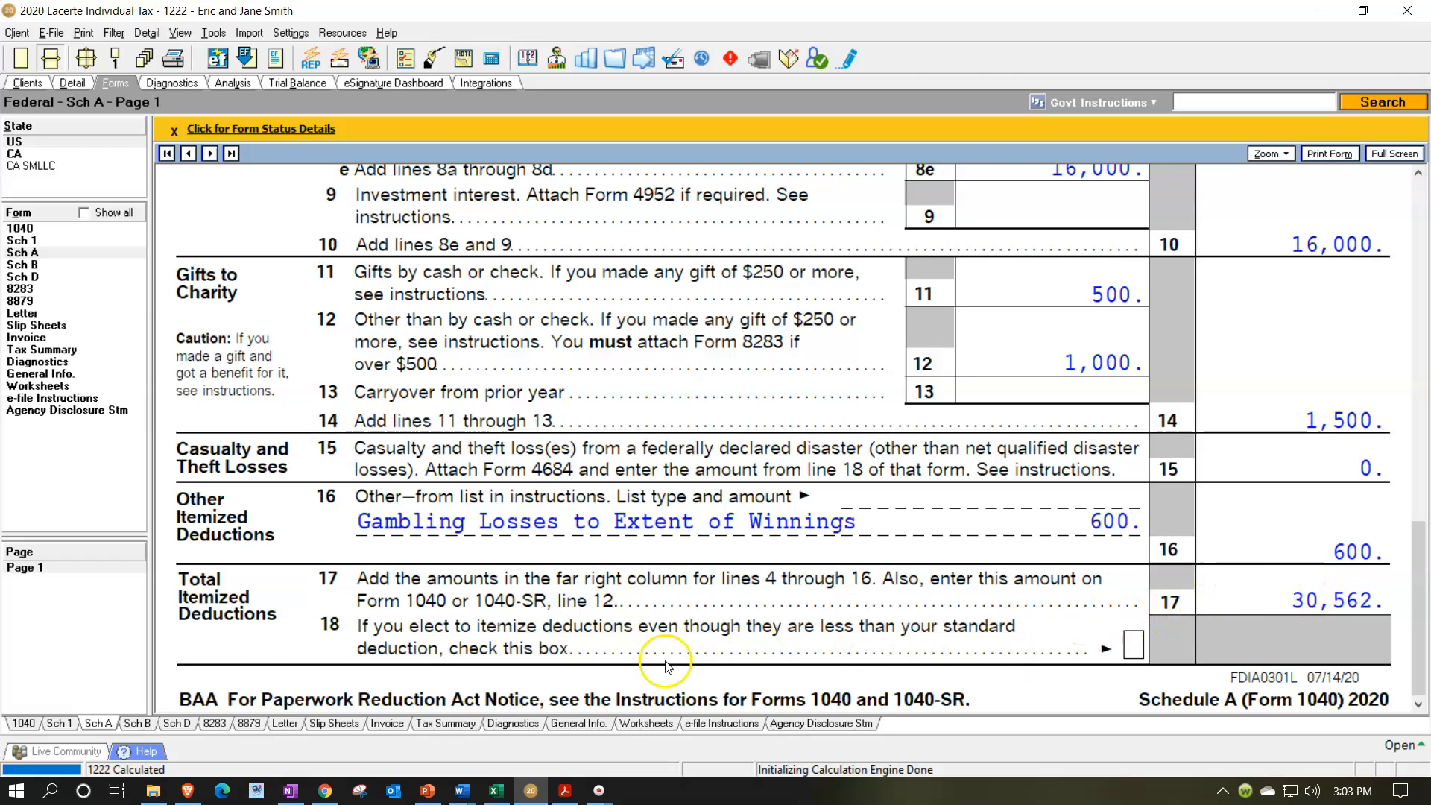
left_click(496, 791)
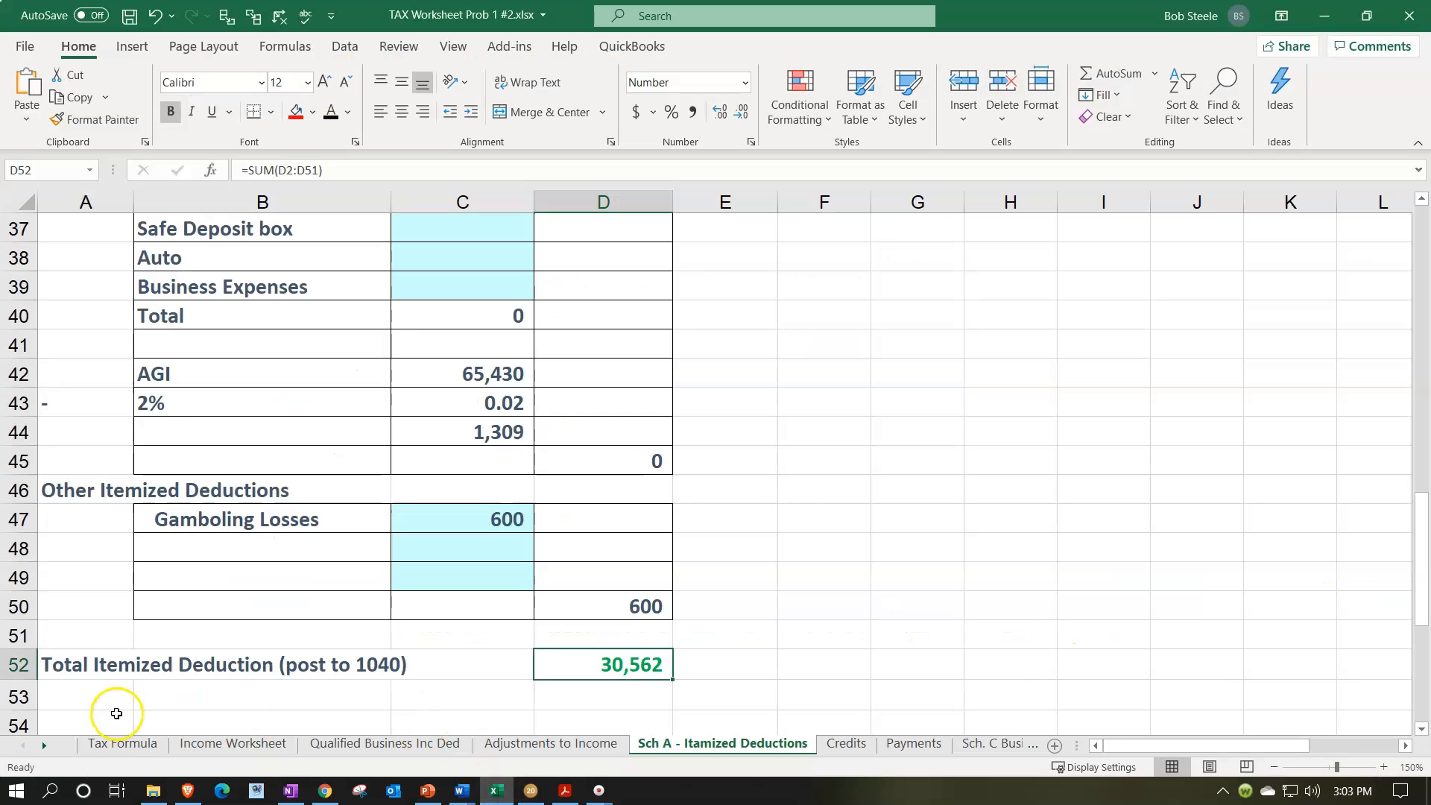
left_click(119, 742)
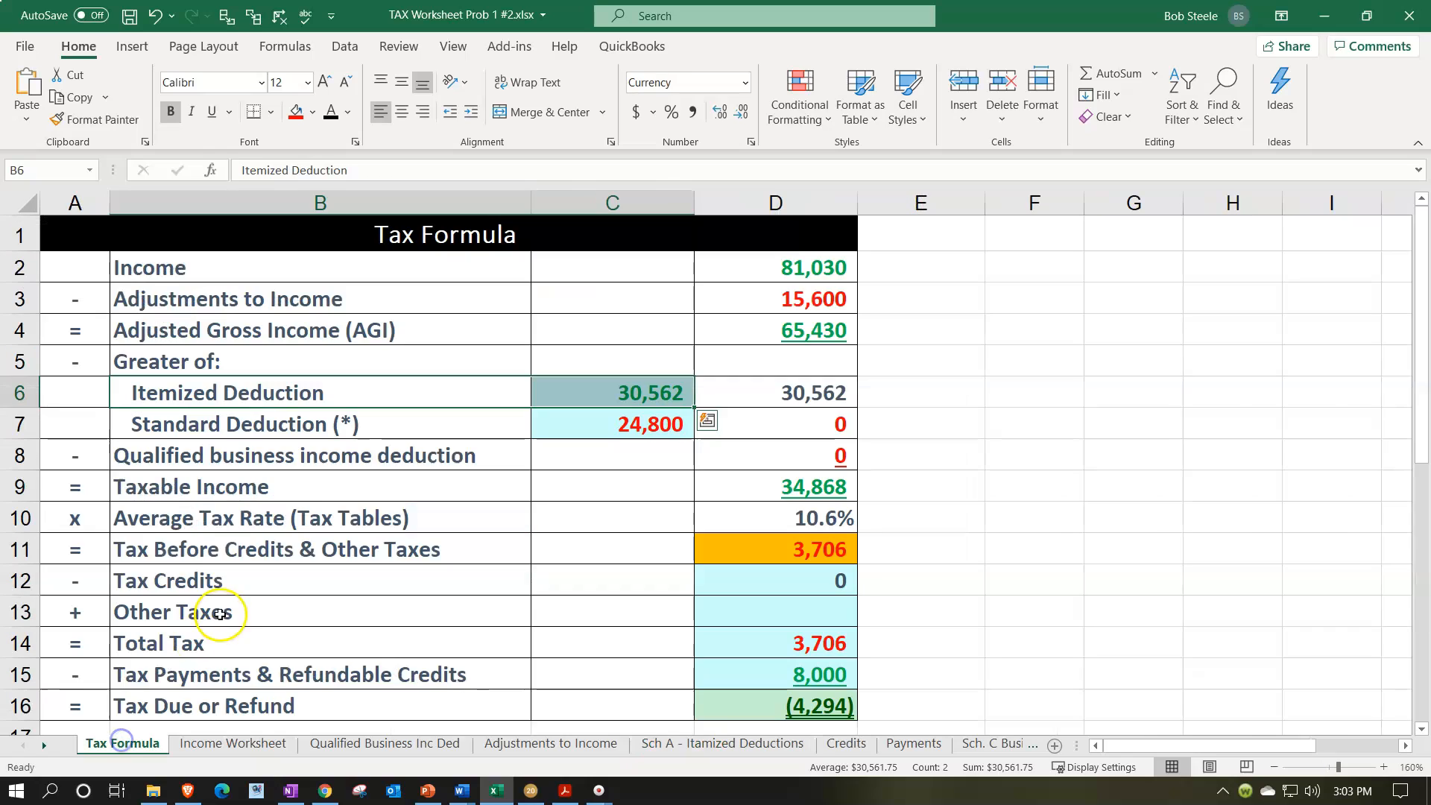
left_click(553, 395)
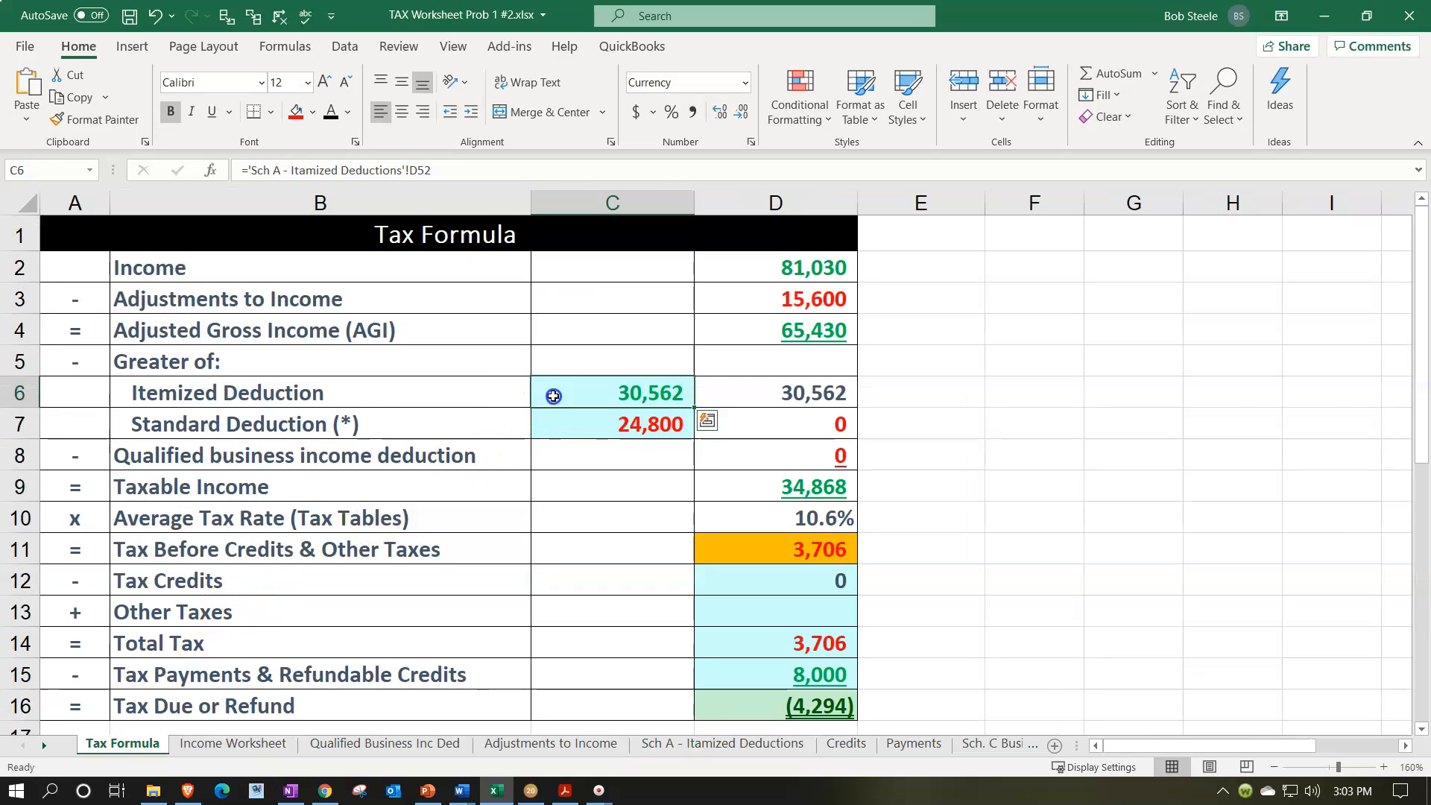
left_click_drag(553, 396, 555, 412)
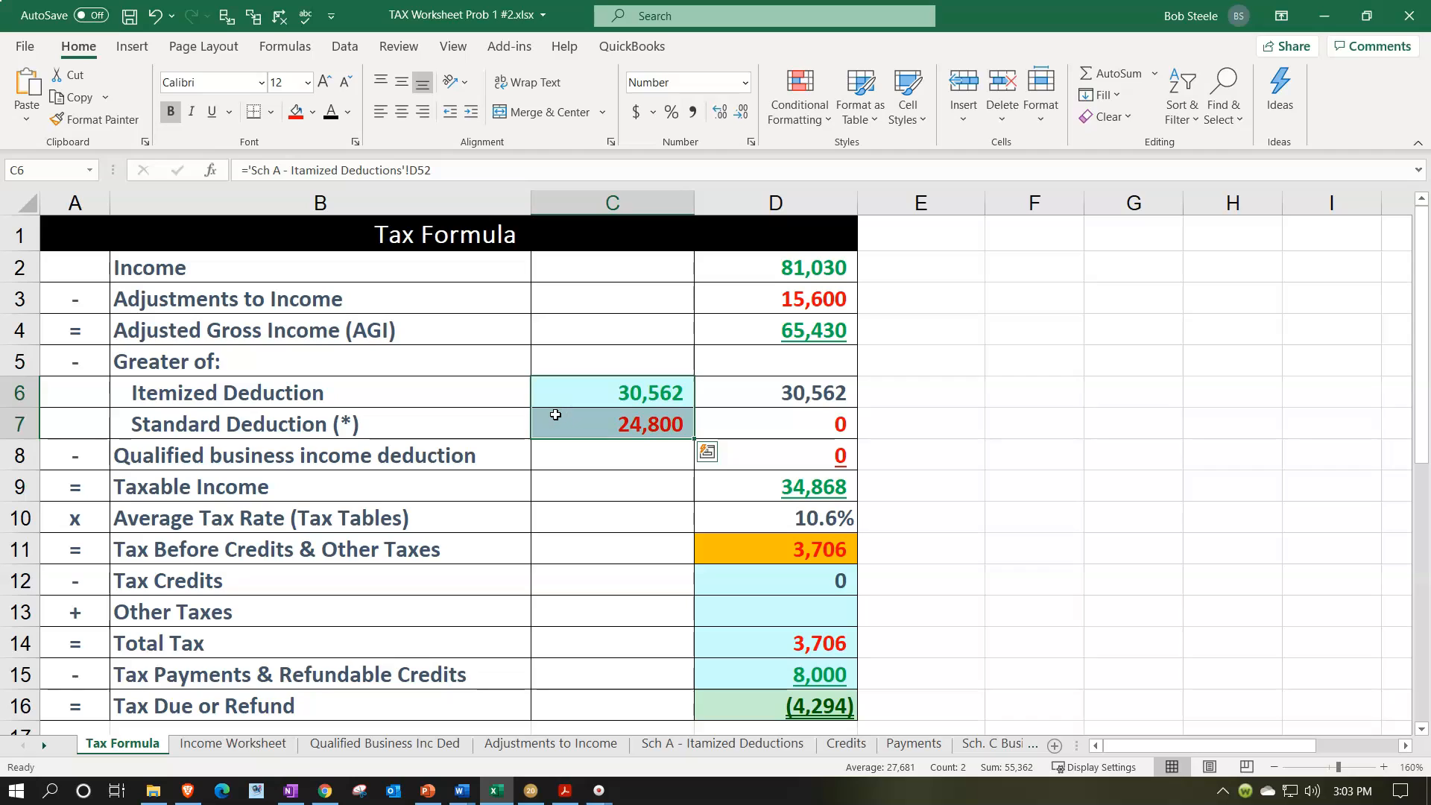
left_click(555, 414)
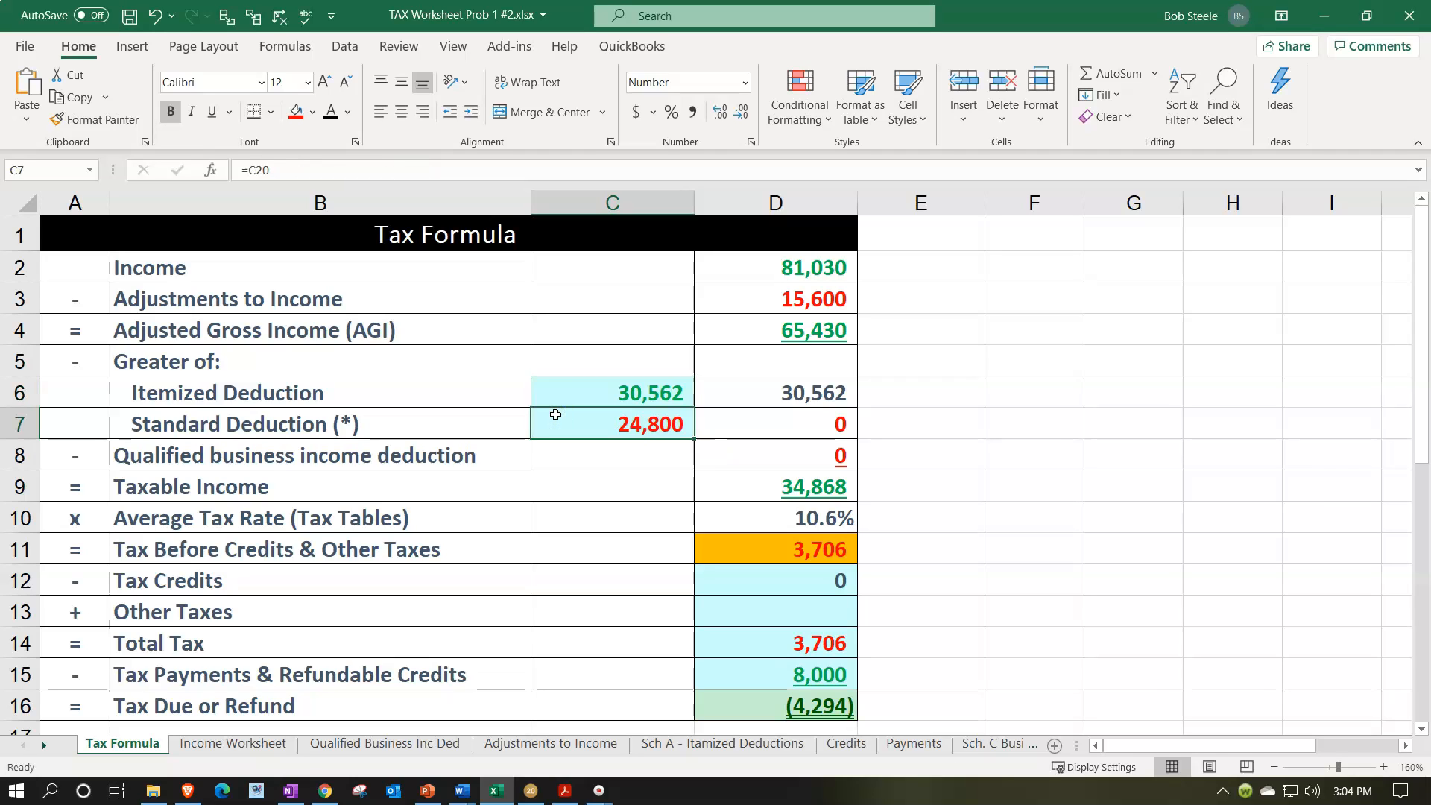
- Review the Tax Formula amounts in column D from Income in D2 down to Taxable Income in D9
left_click(751, 266)
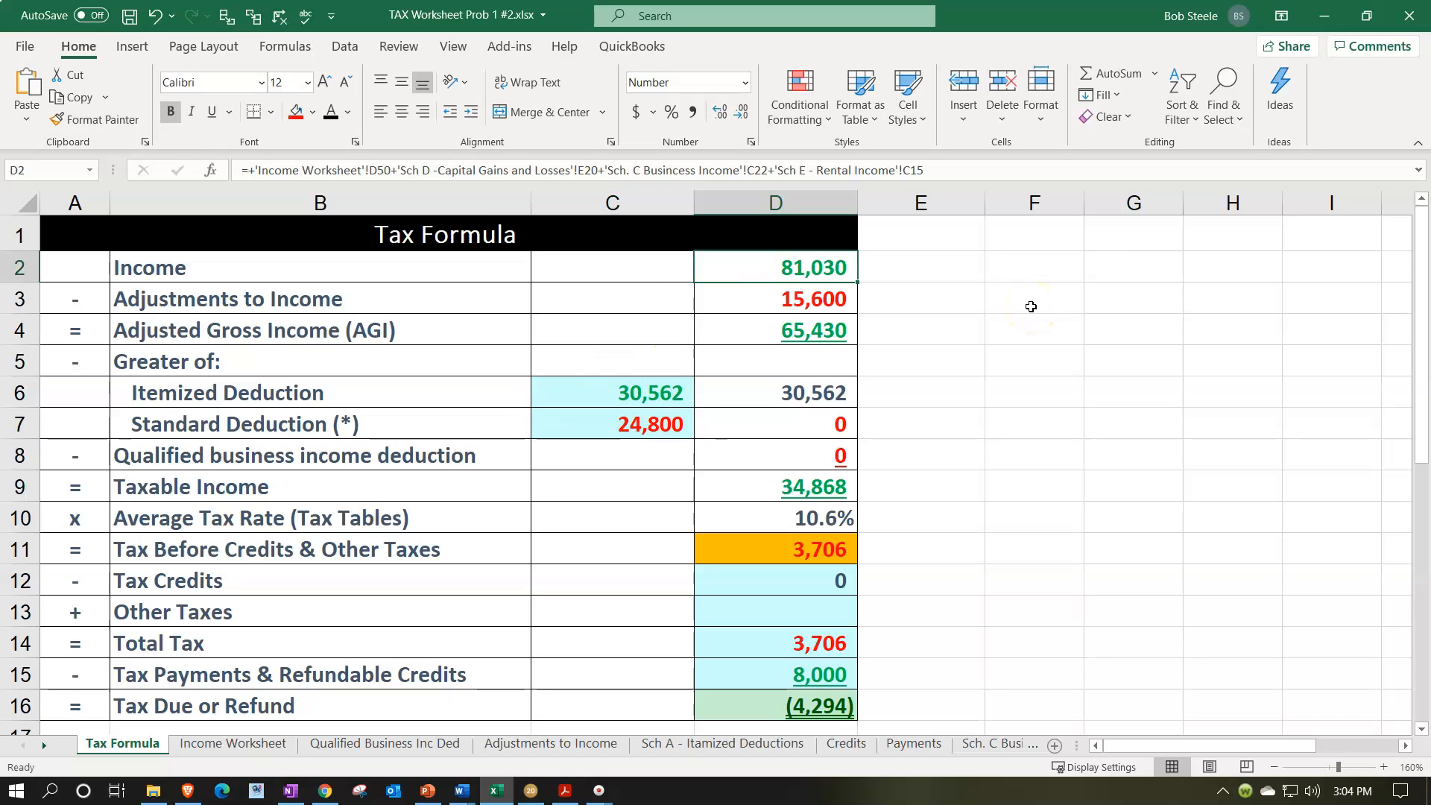
key("Down")
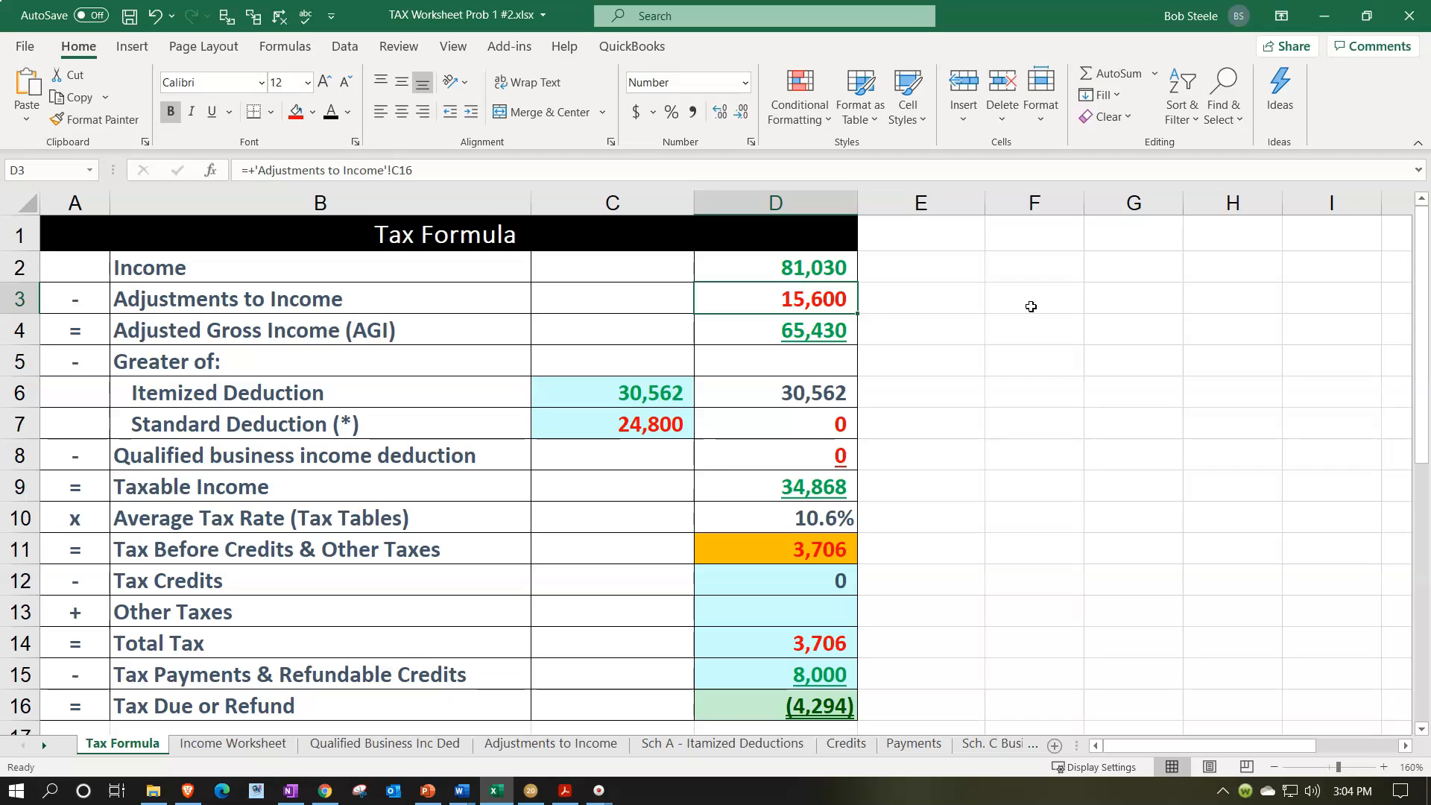
key("Down")
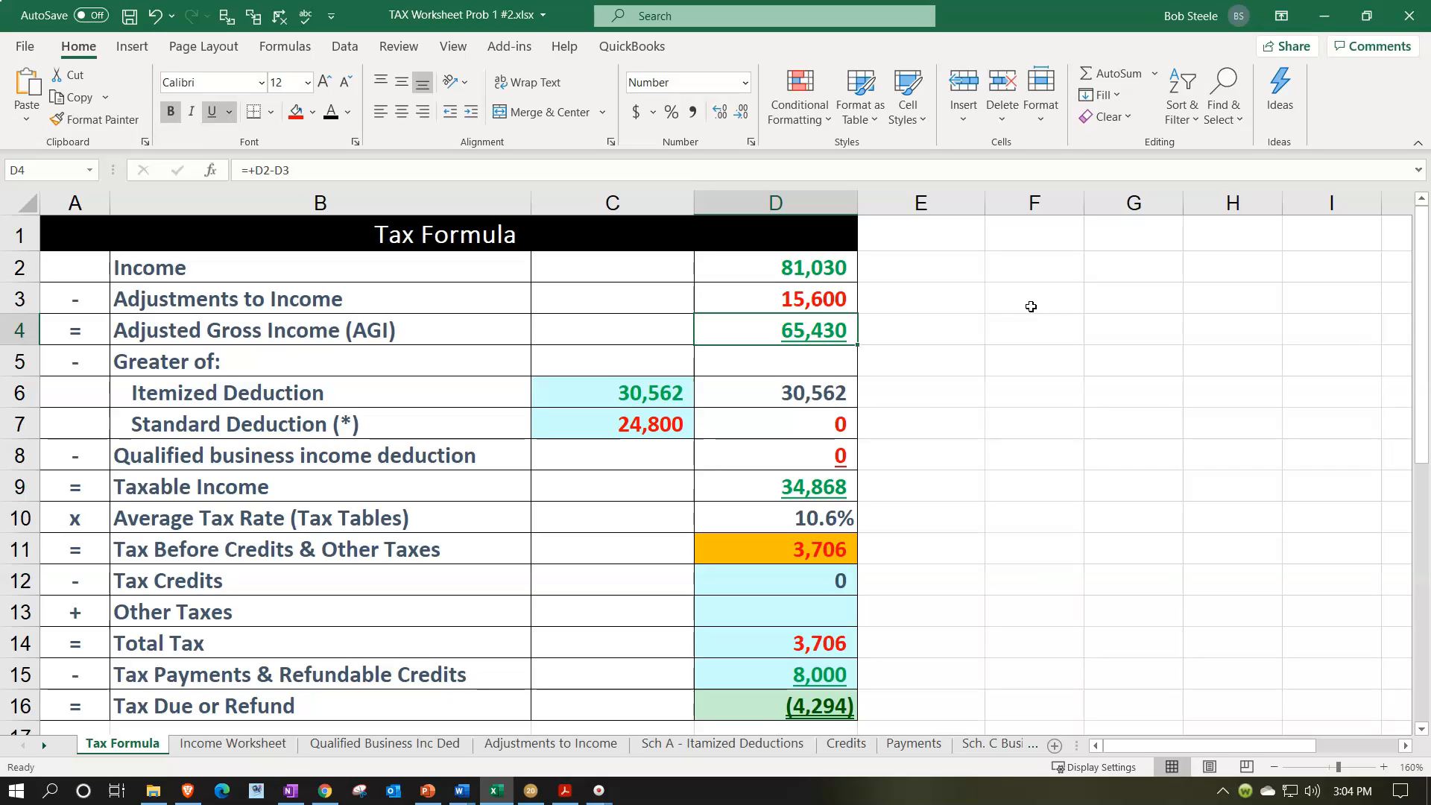
key("Down")
key("Down")
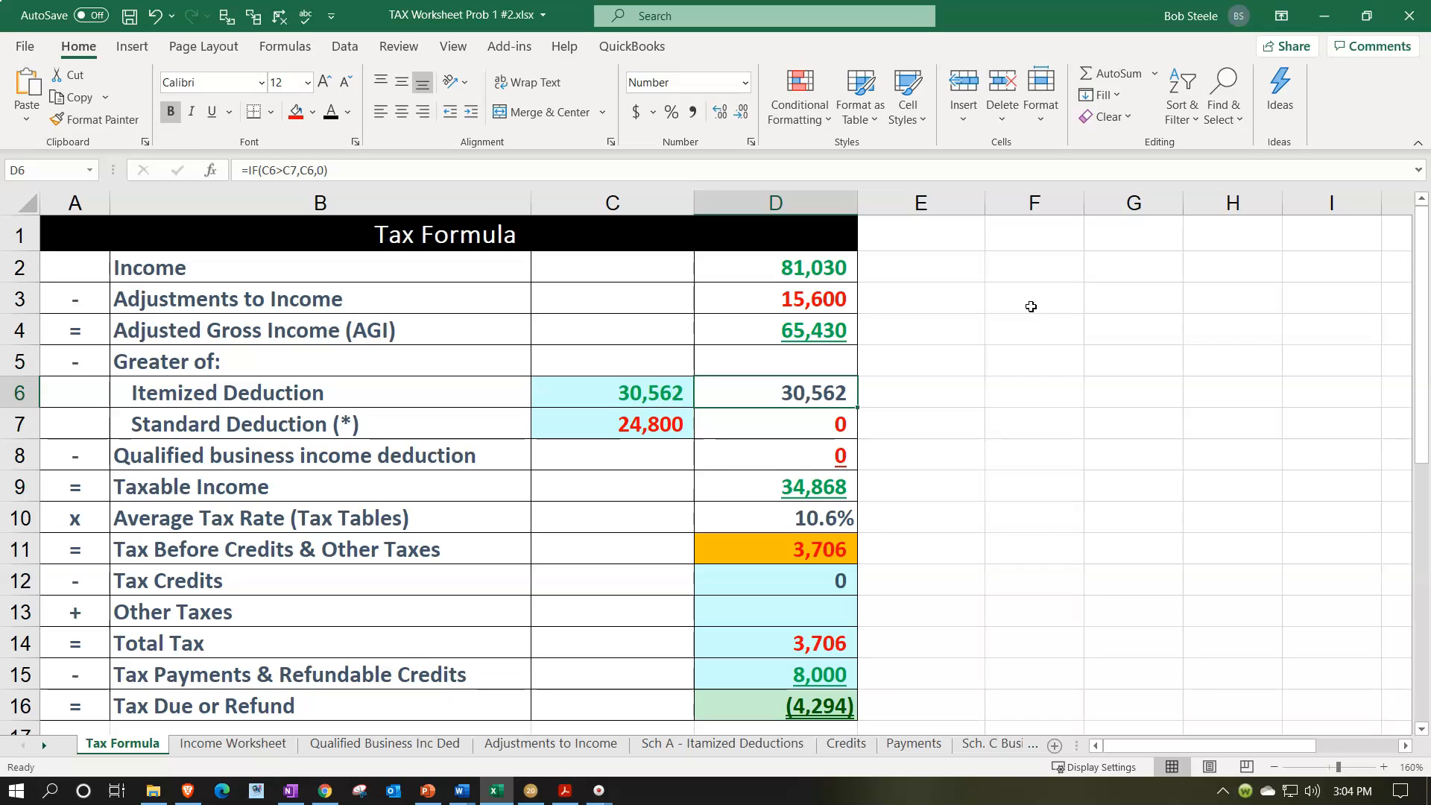
key("Down")
key("Down")
key("Down")
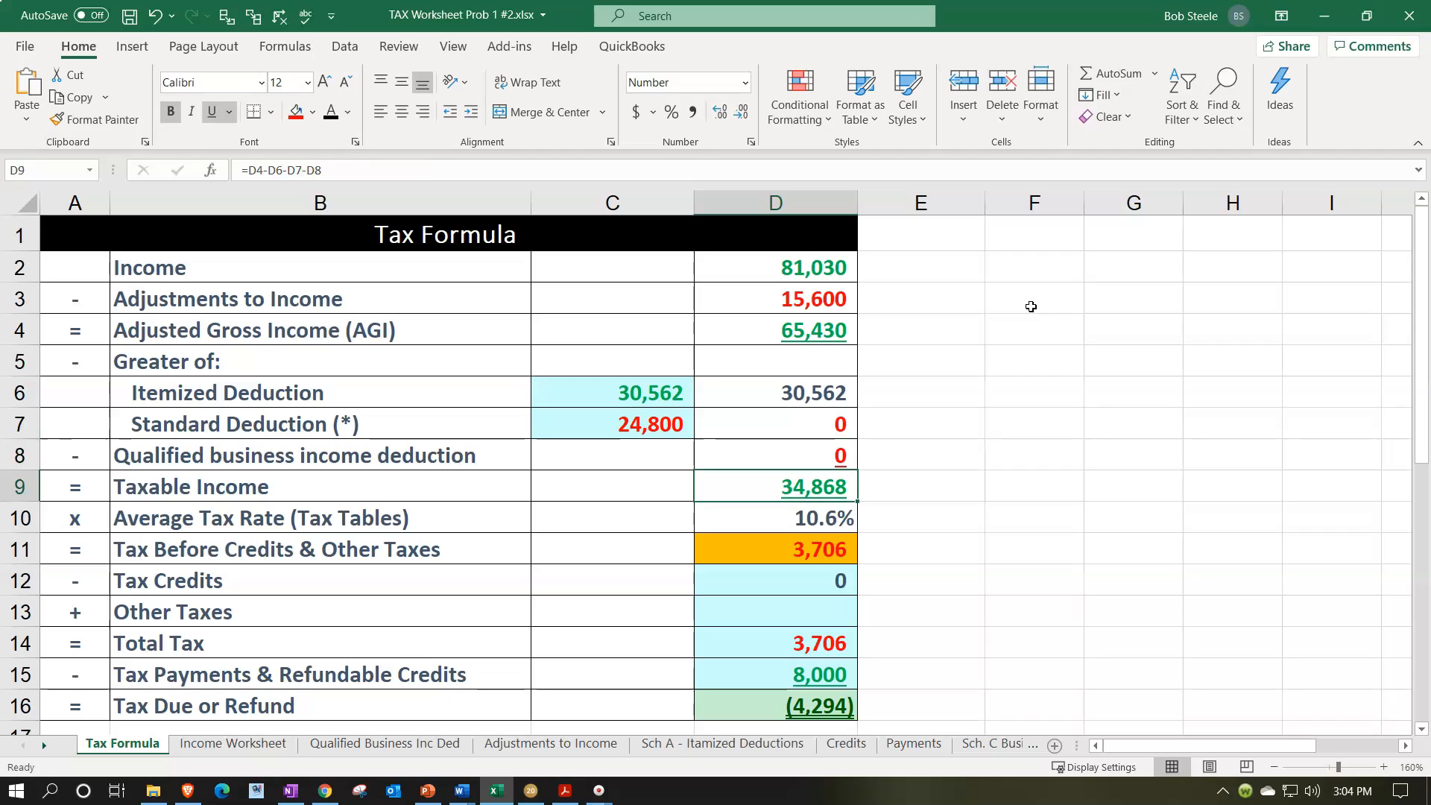
- Clear the Tax Before Credits & Other Taxes amount in D11 and go back to Taxable Income in D9
key("Down")
key("Down")
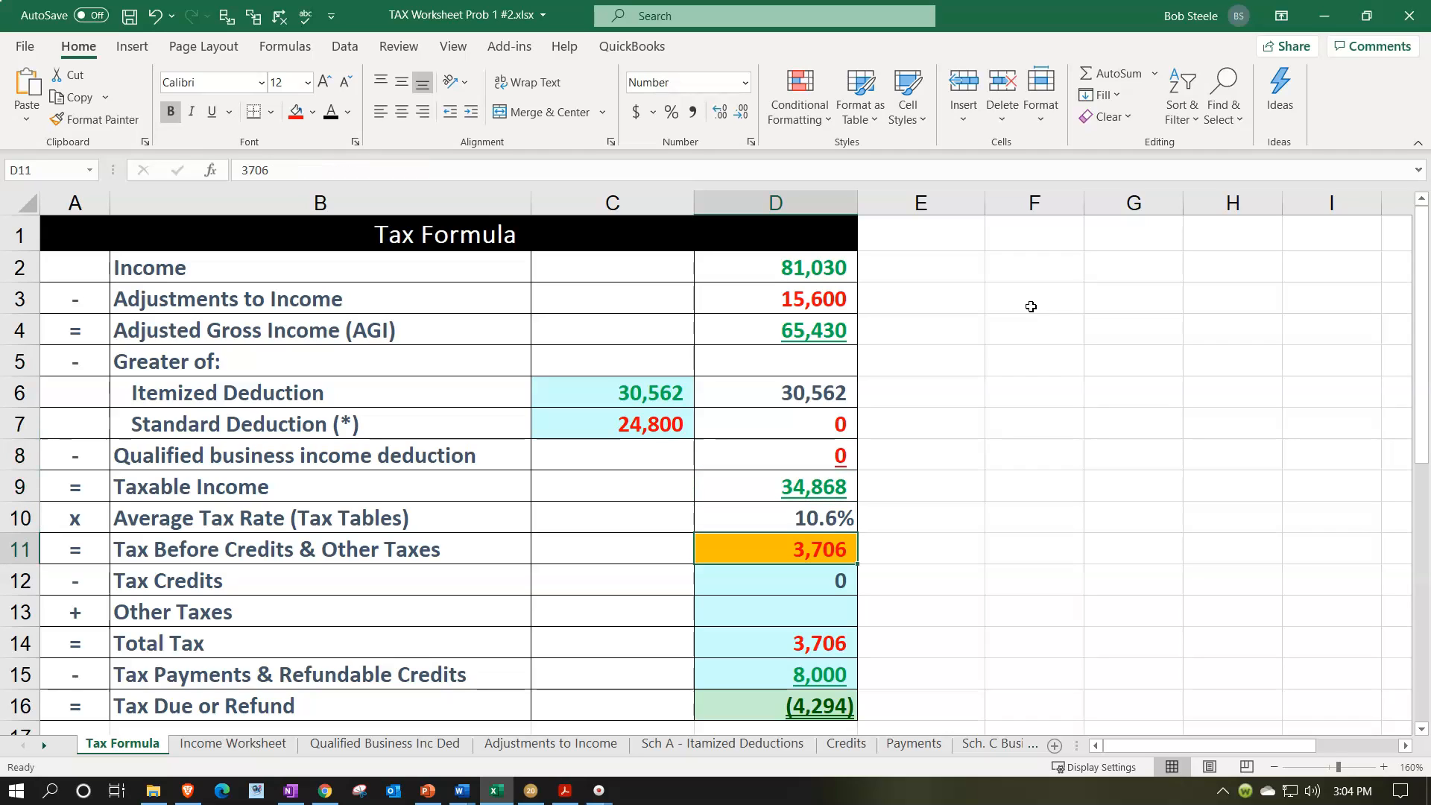
key("Delete")
key("Up")
key("Up")
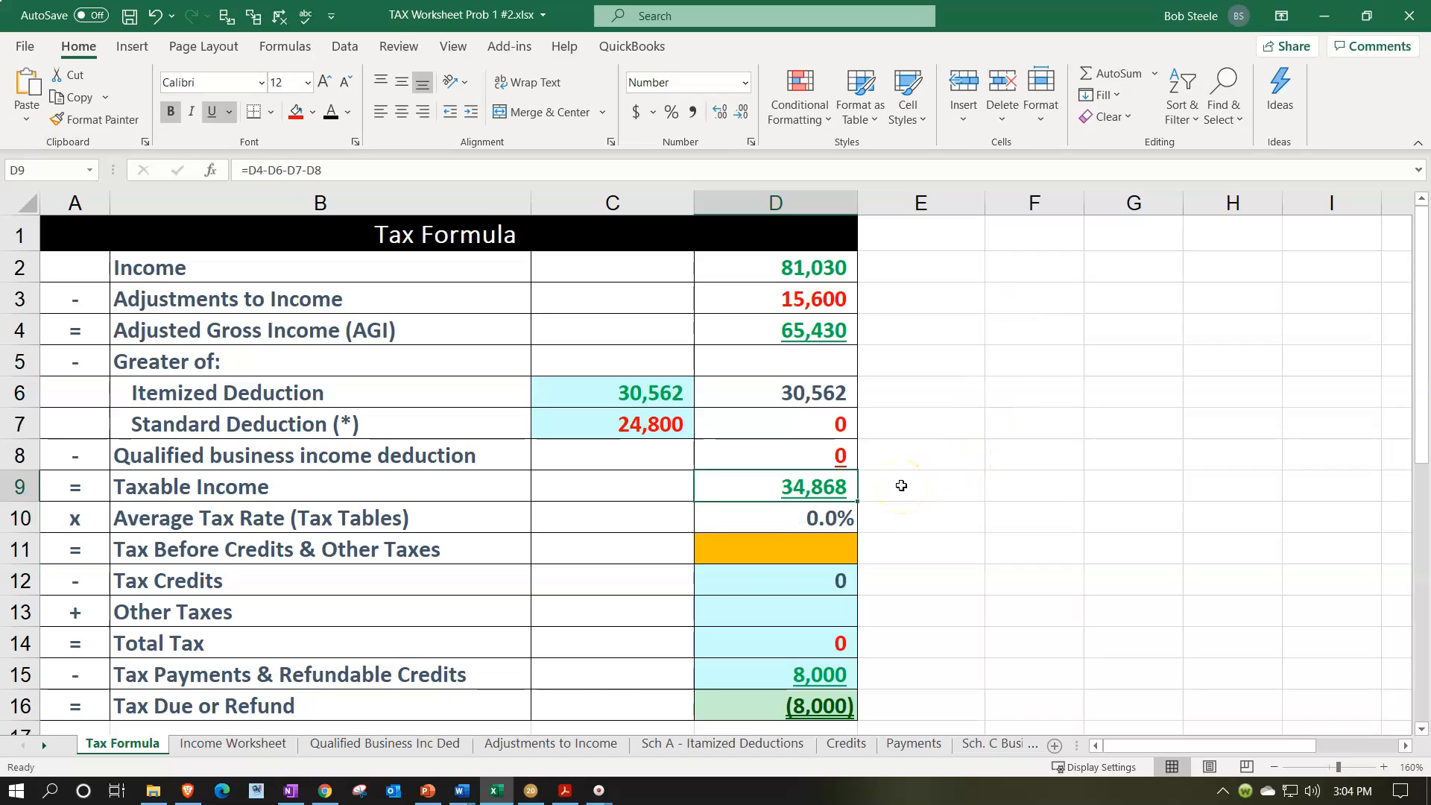
- Switch to Lacerte and check the taxable income on page 1 of Form 1040 and the line 16 tax on page 2
left_click(531, 790)
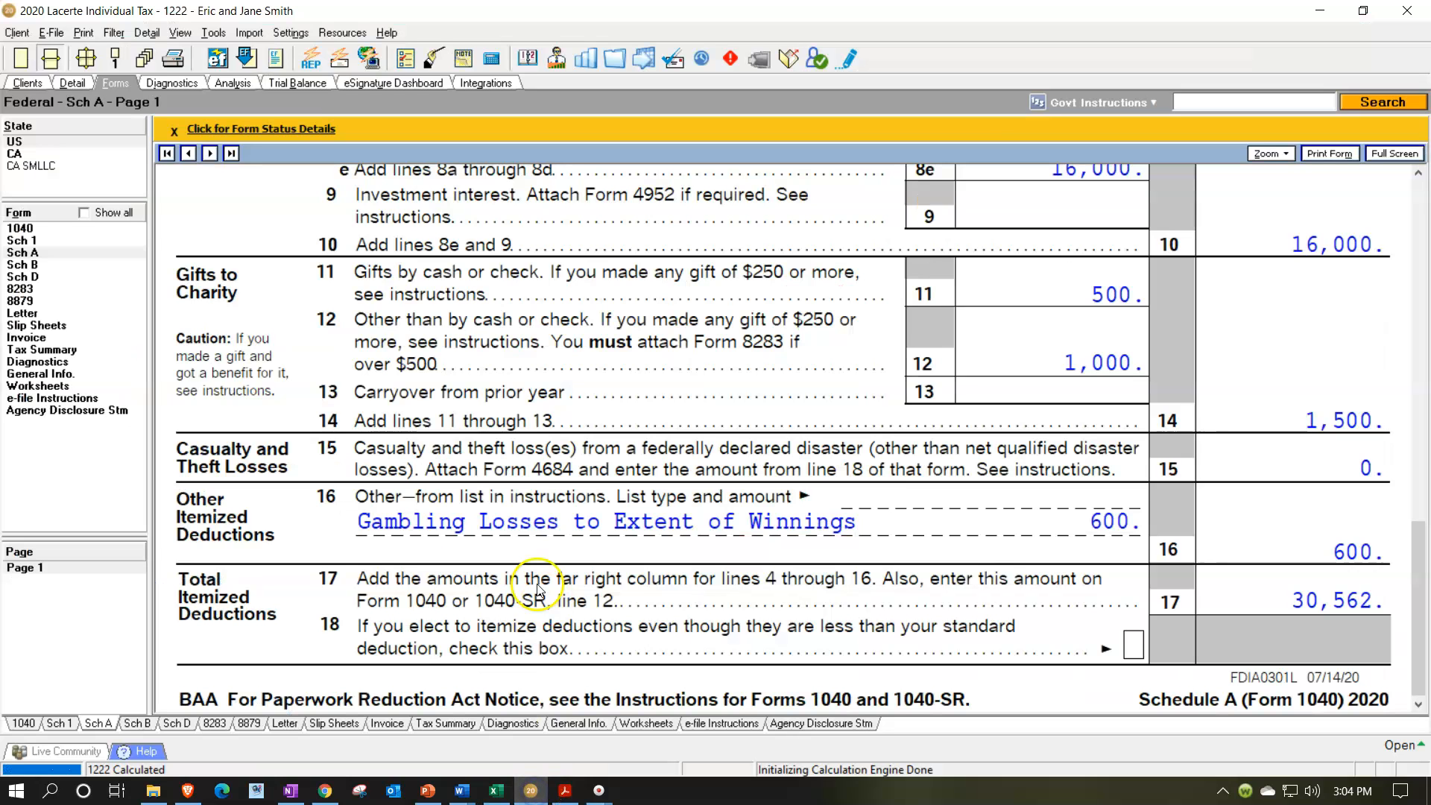
left_click(16, 181)
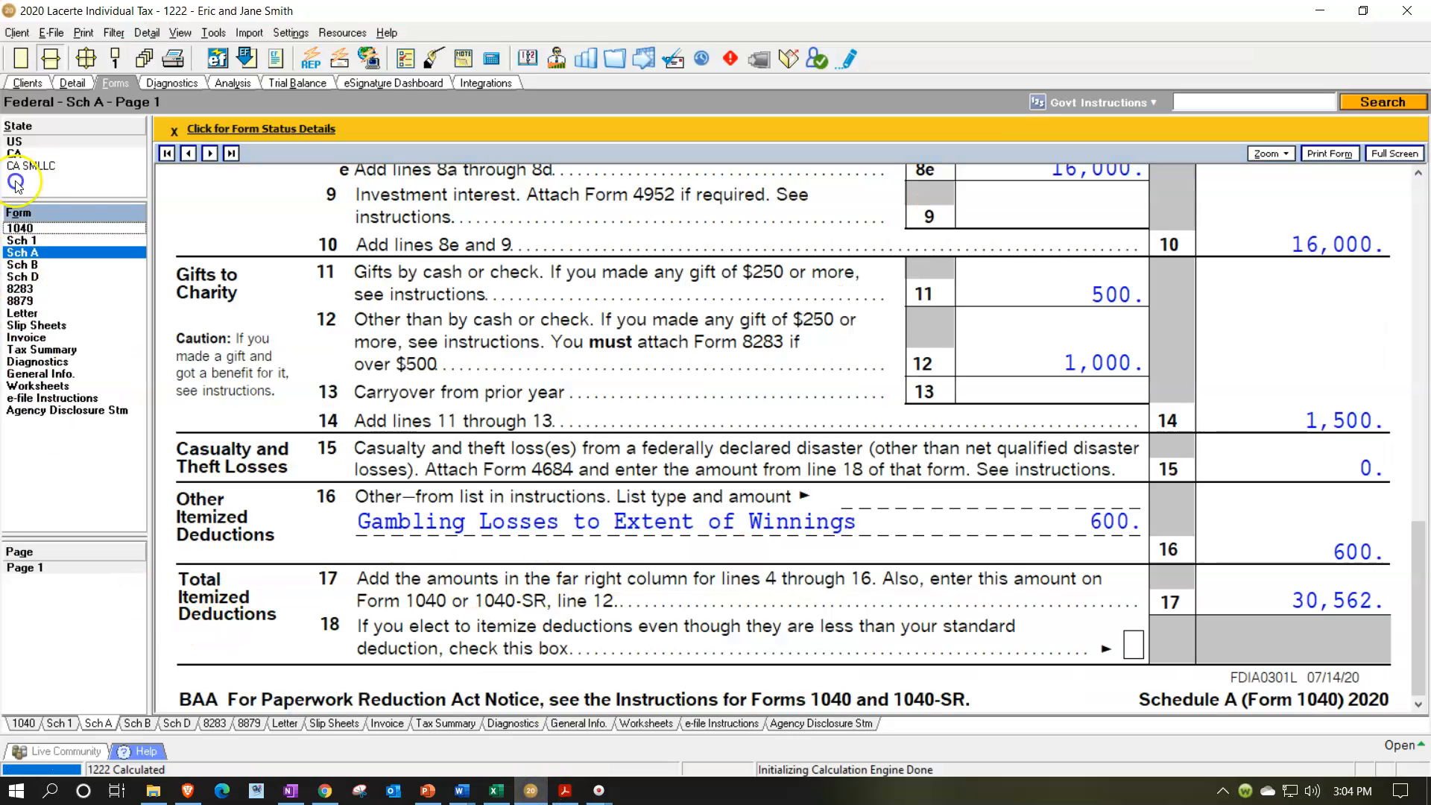
left_click(18, 228)
left_click(1244, 430)
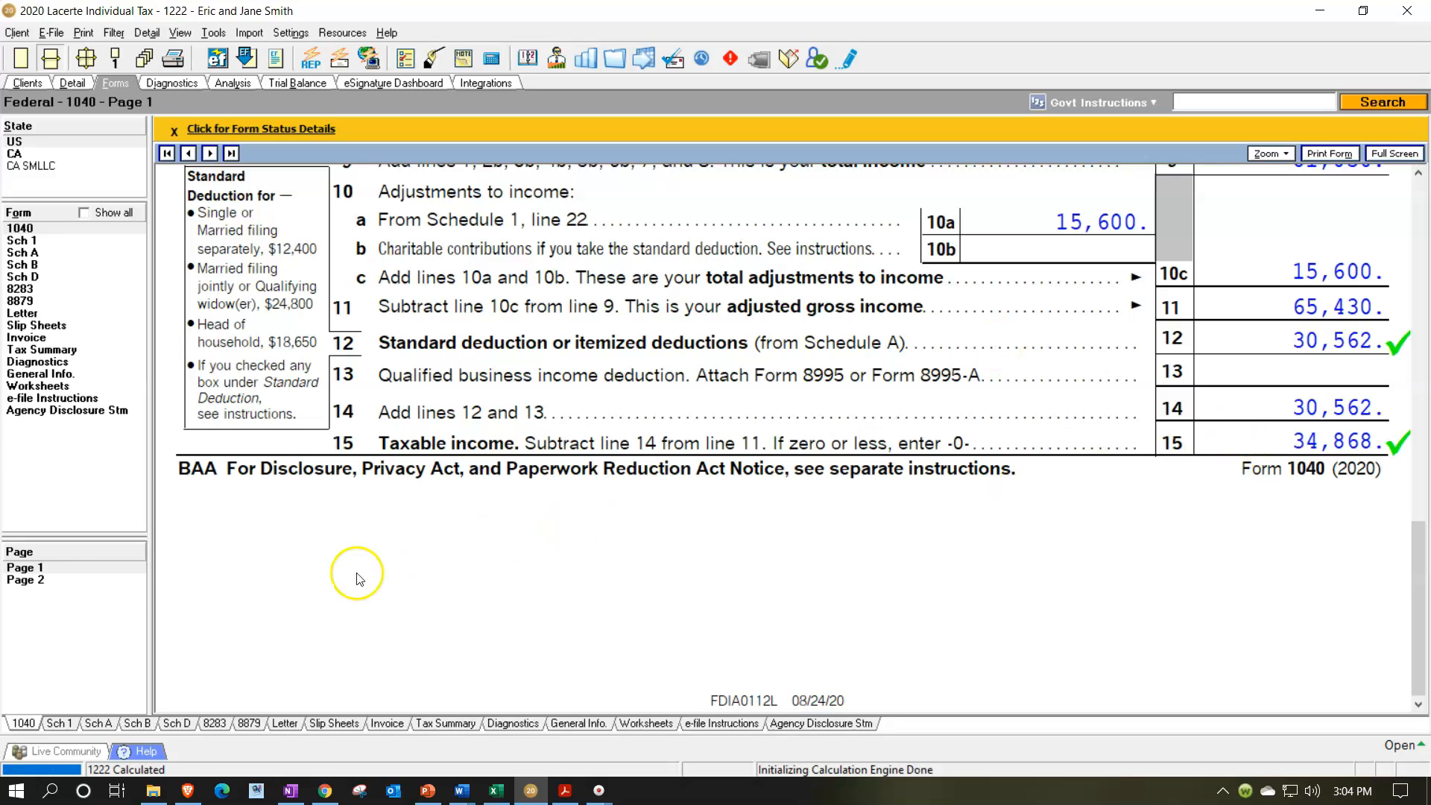
left_click(38, 580)
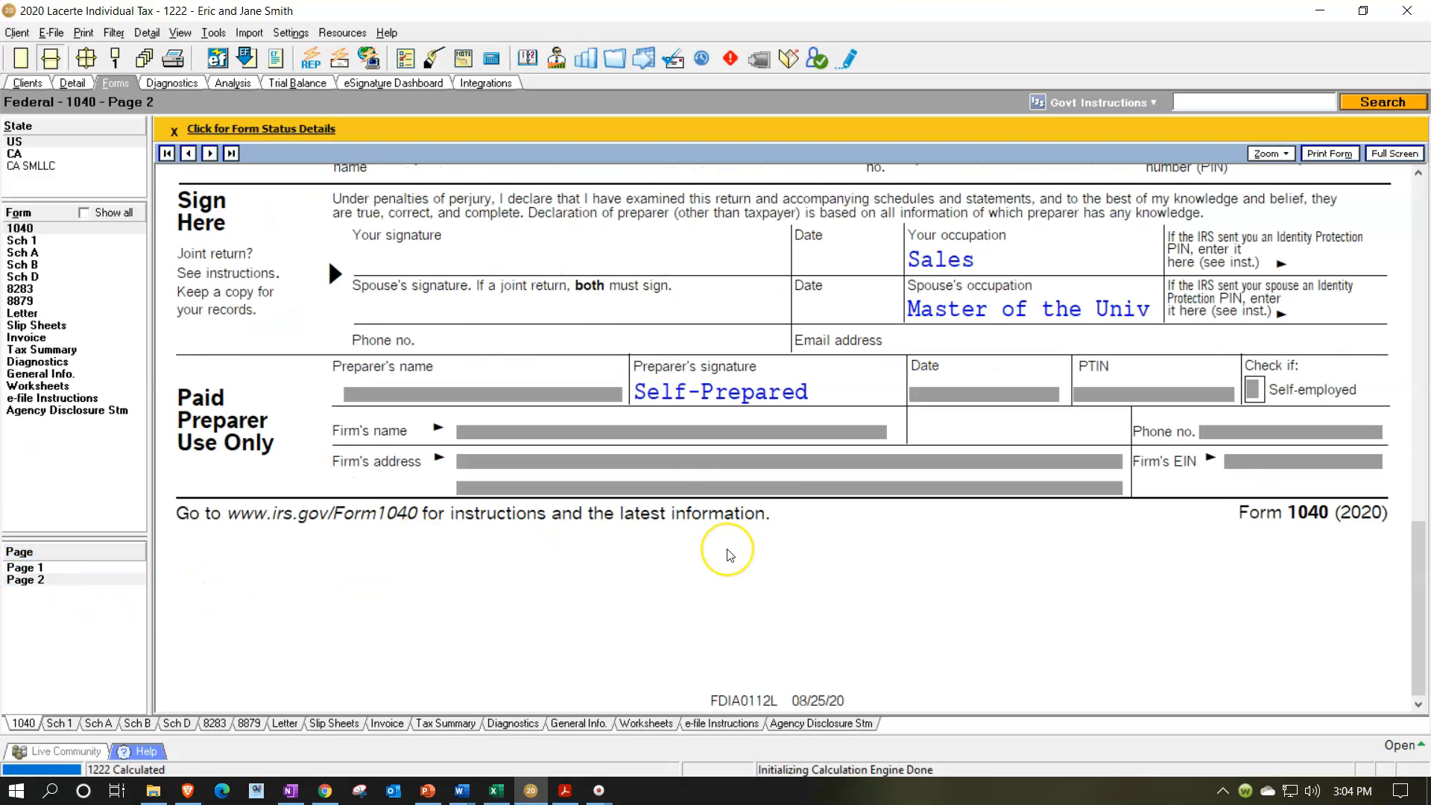
scroll(728, 551, "up", 10)
scroll(728, 554, "up", 6)
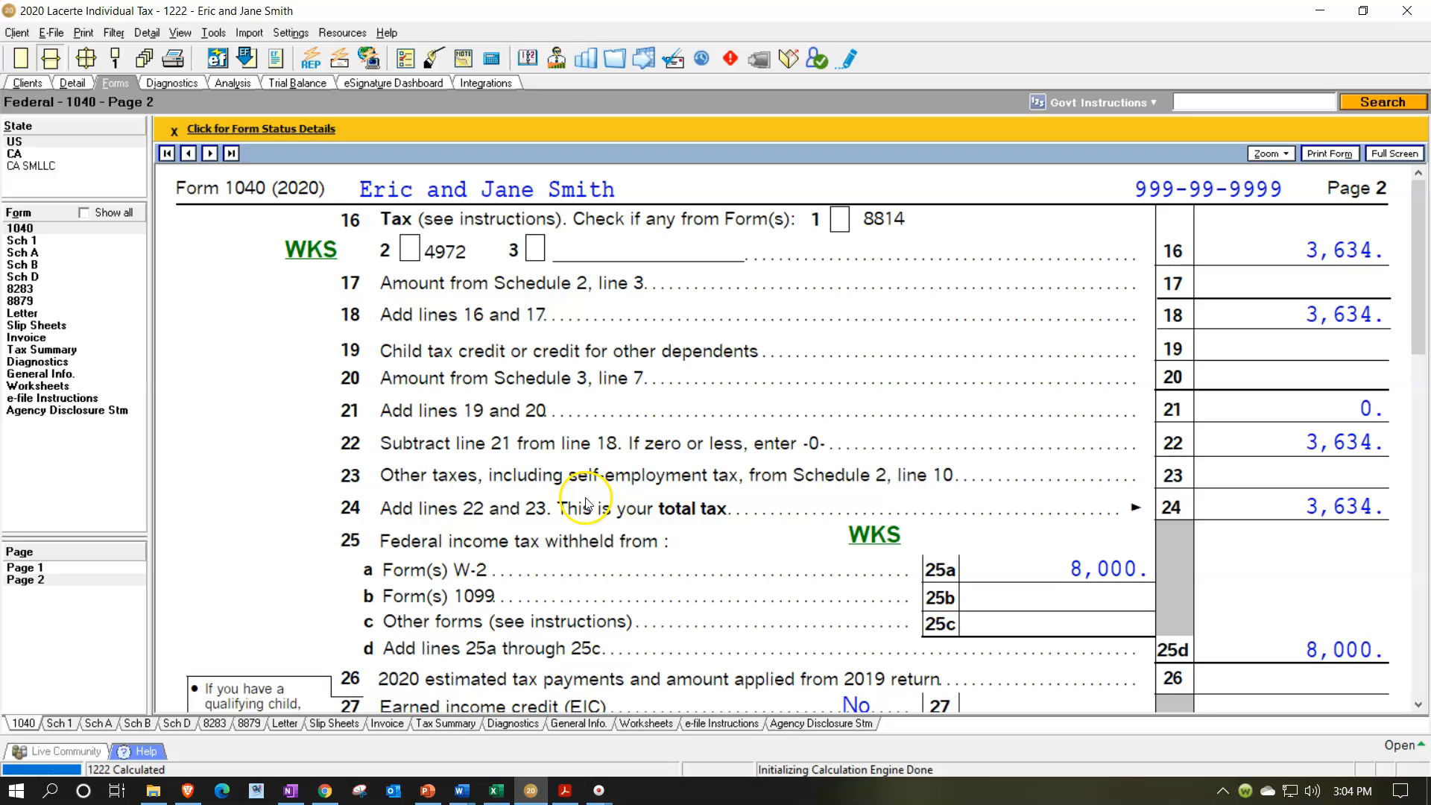
- Return to Excel and set Tax Before Credits & Other Taxes in D11 to 3634
left_click(498, 789)
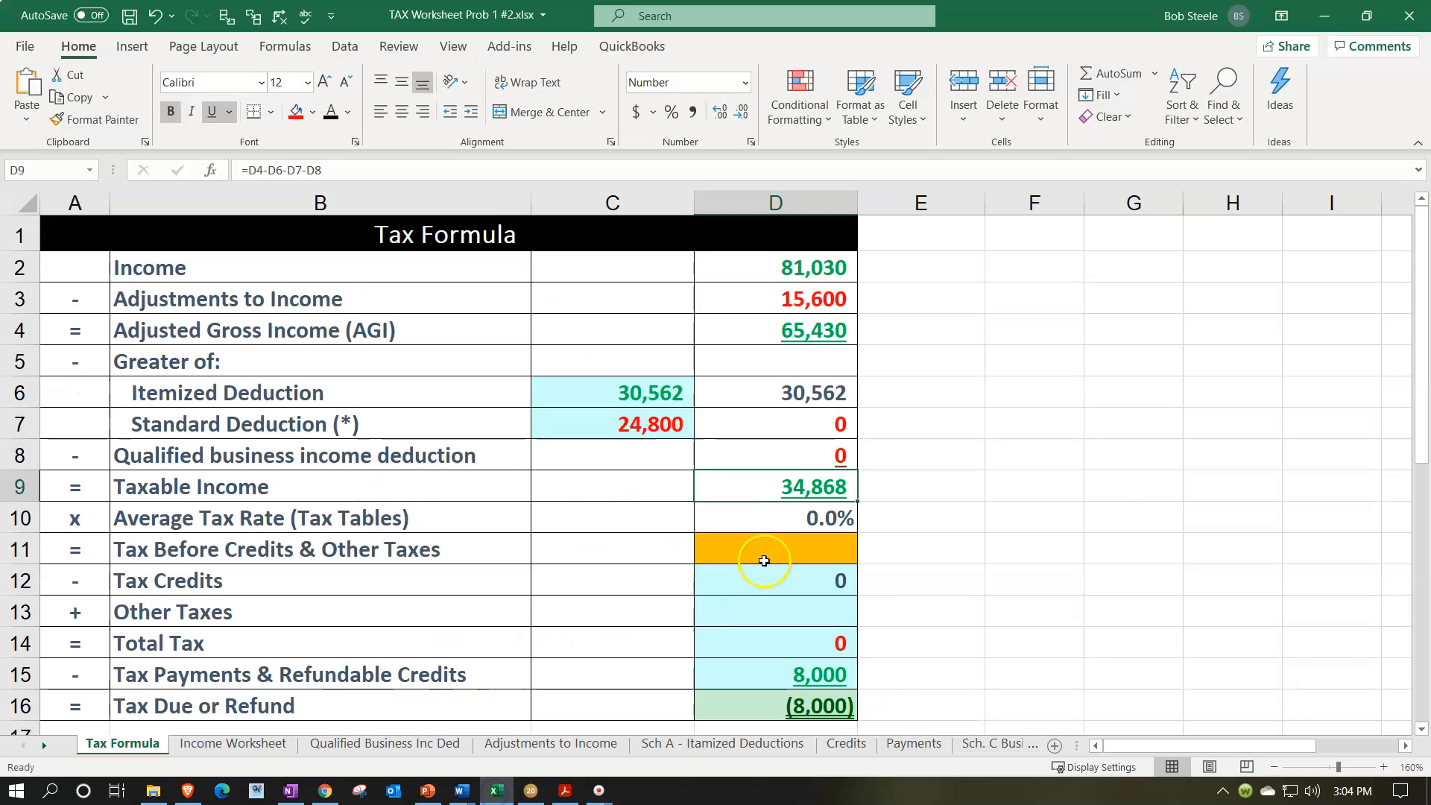
left_click(762, 558)
type("3634")
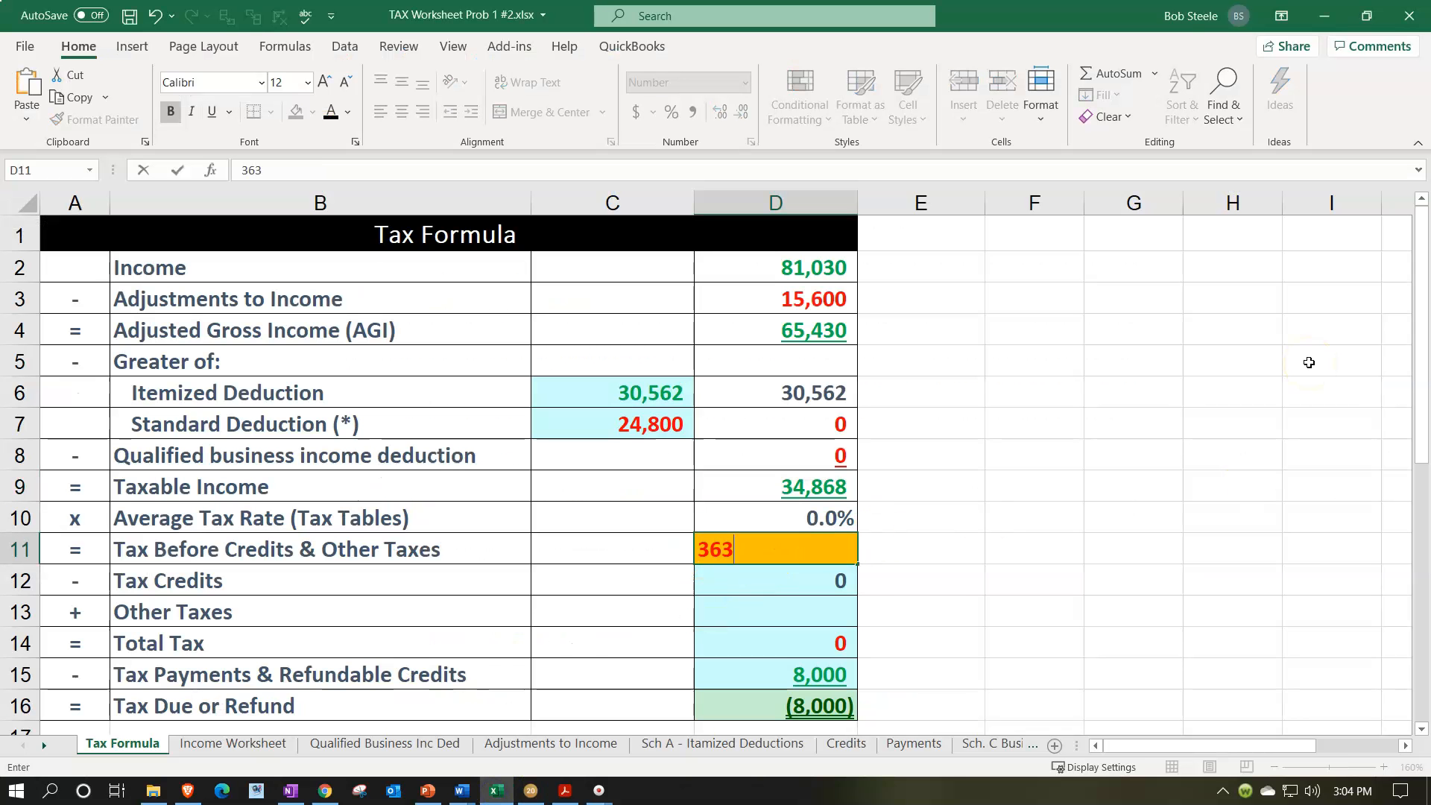
key("Return")
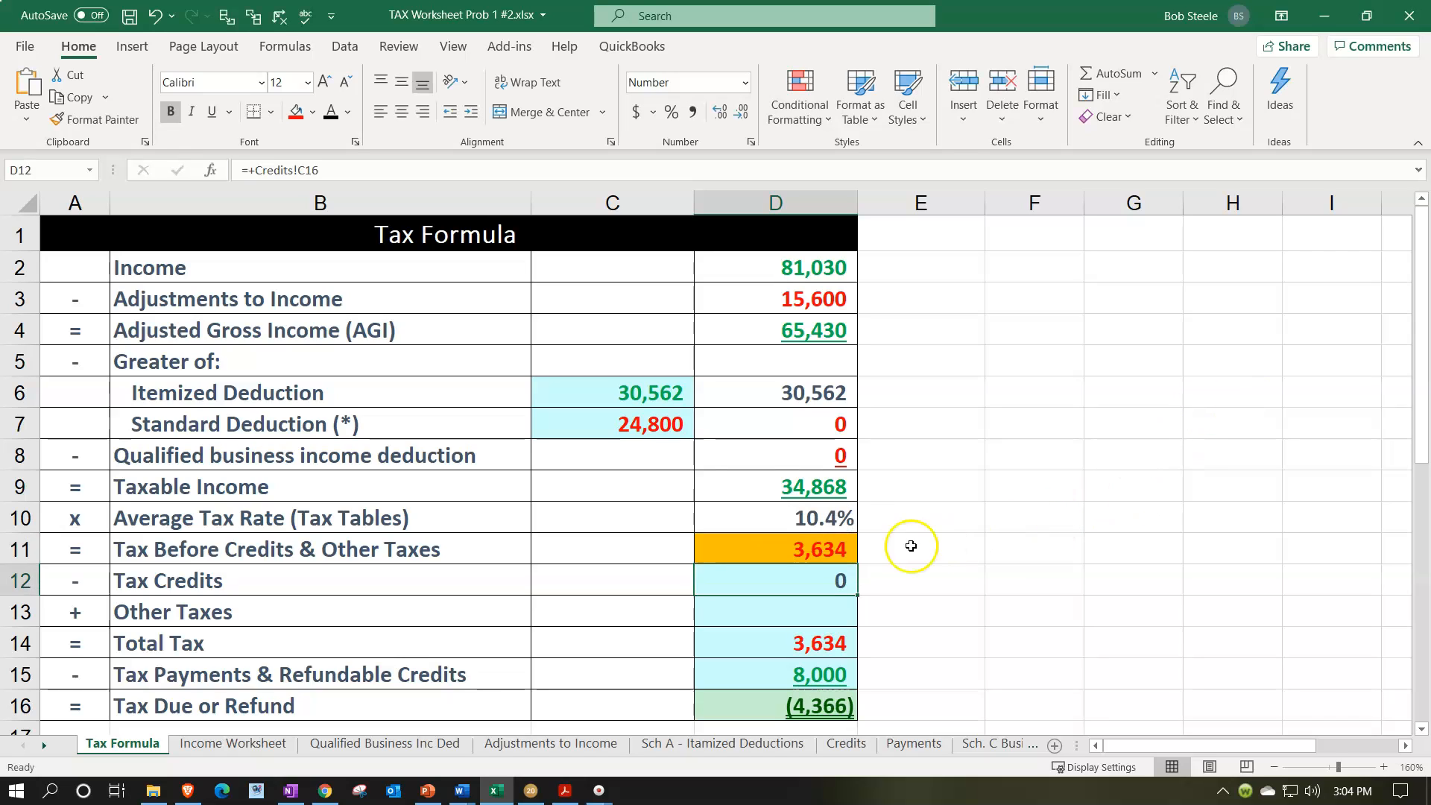
- Review the tax, payments and refund cells D11, D15 and D16, and compare them with the payment and refund lines of Form 1040 in Lacerte
left_click(814, 546)
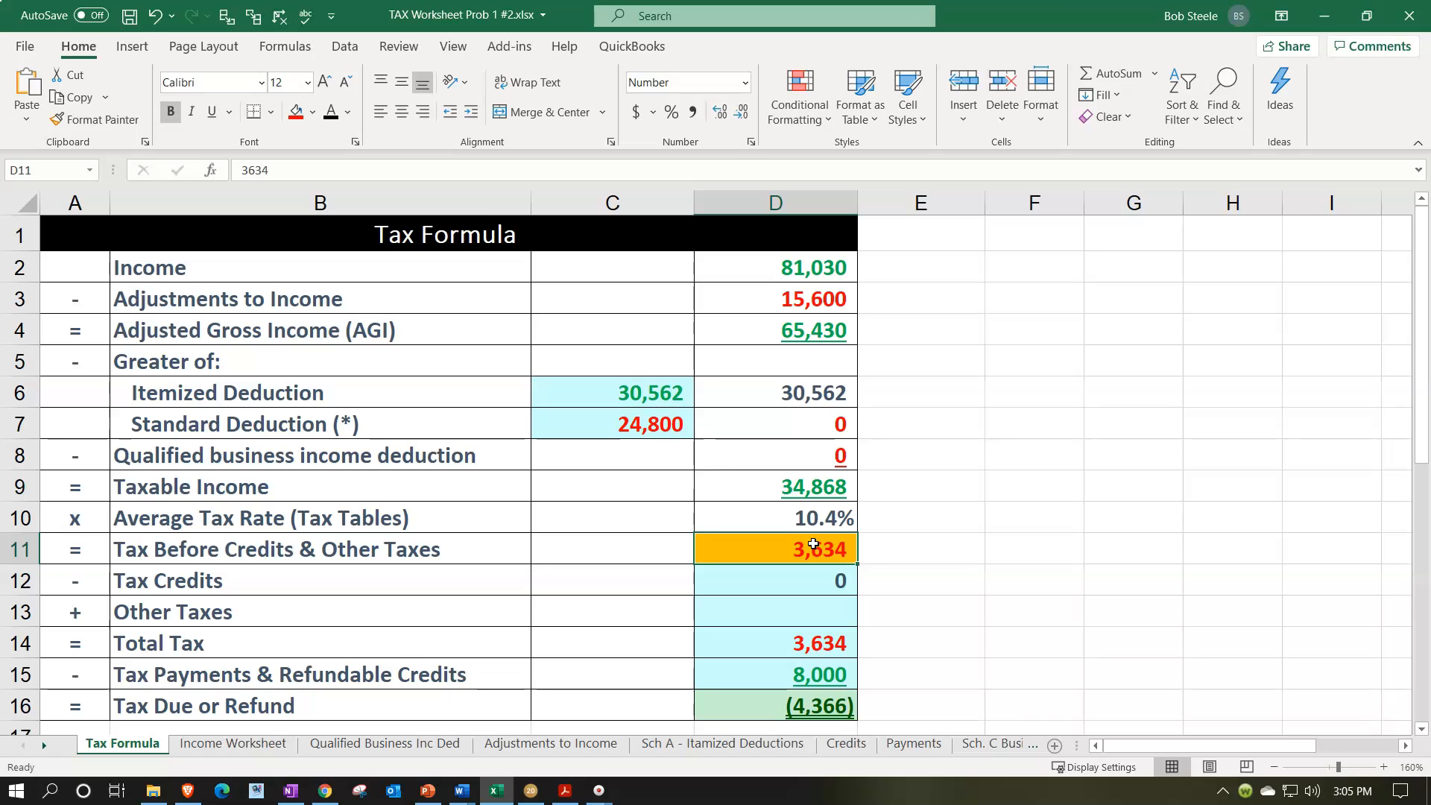
scroll(813, 544, "down", 1)
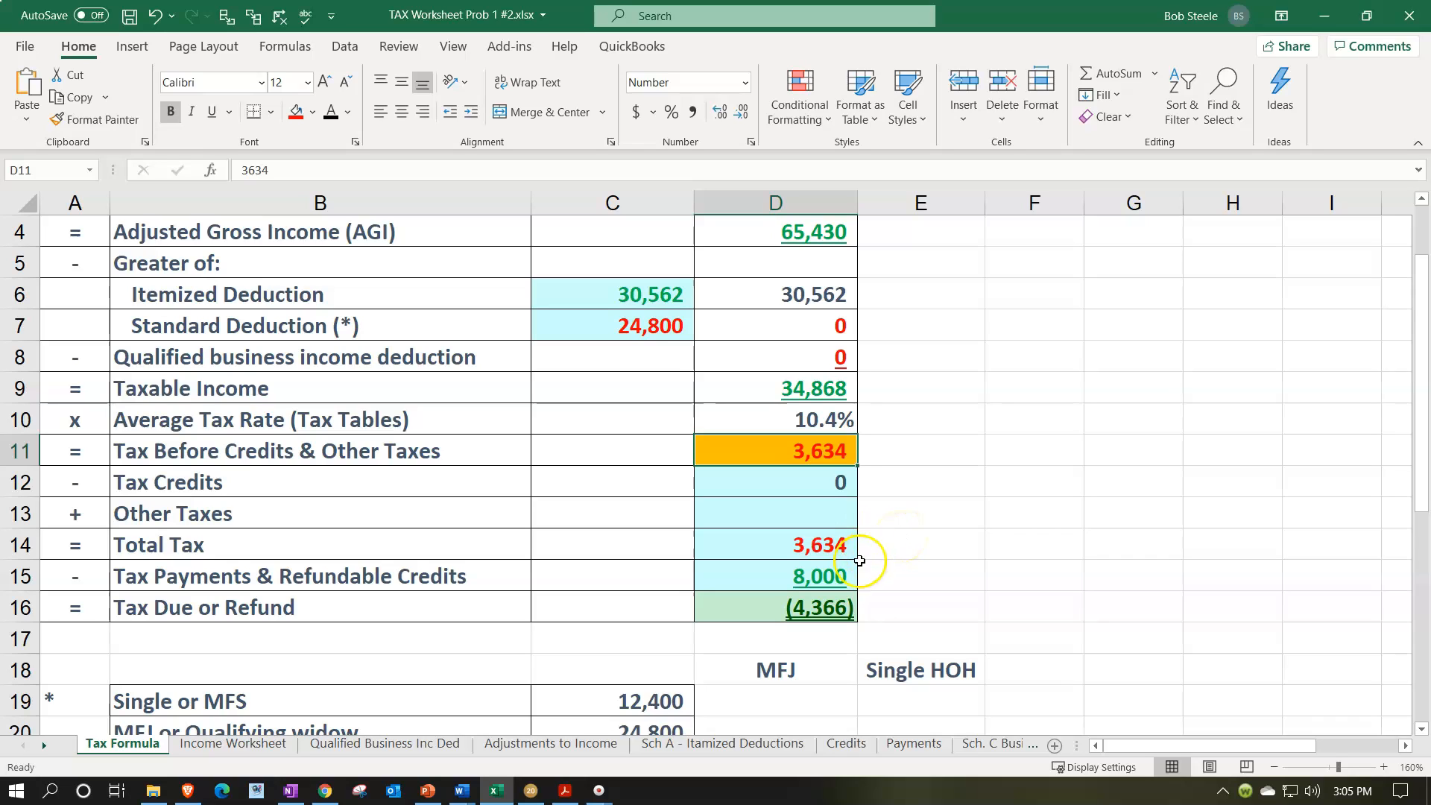
left_click(820, 575)
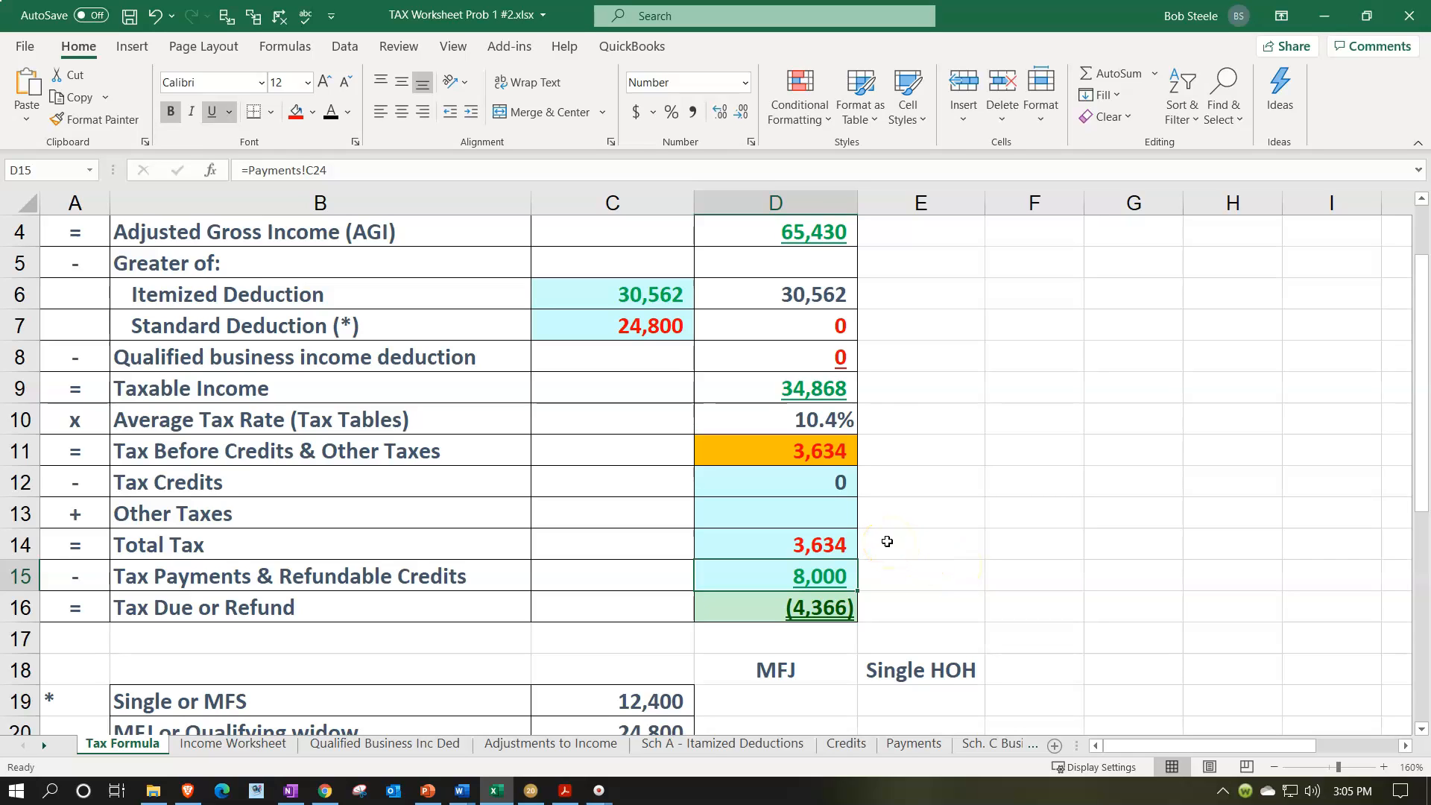
left_click(809, 600)
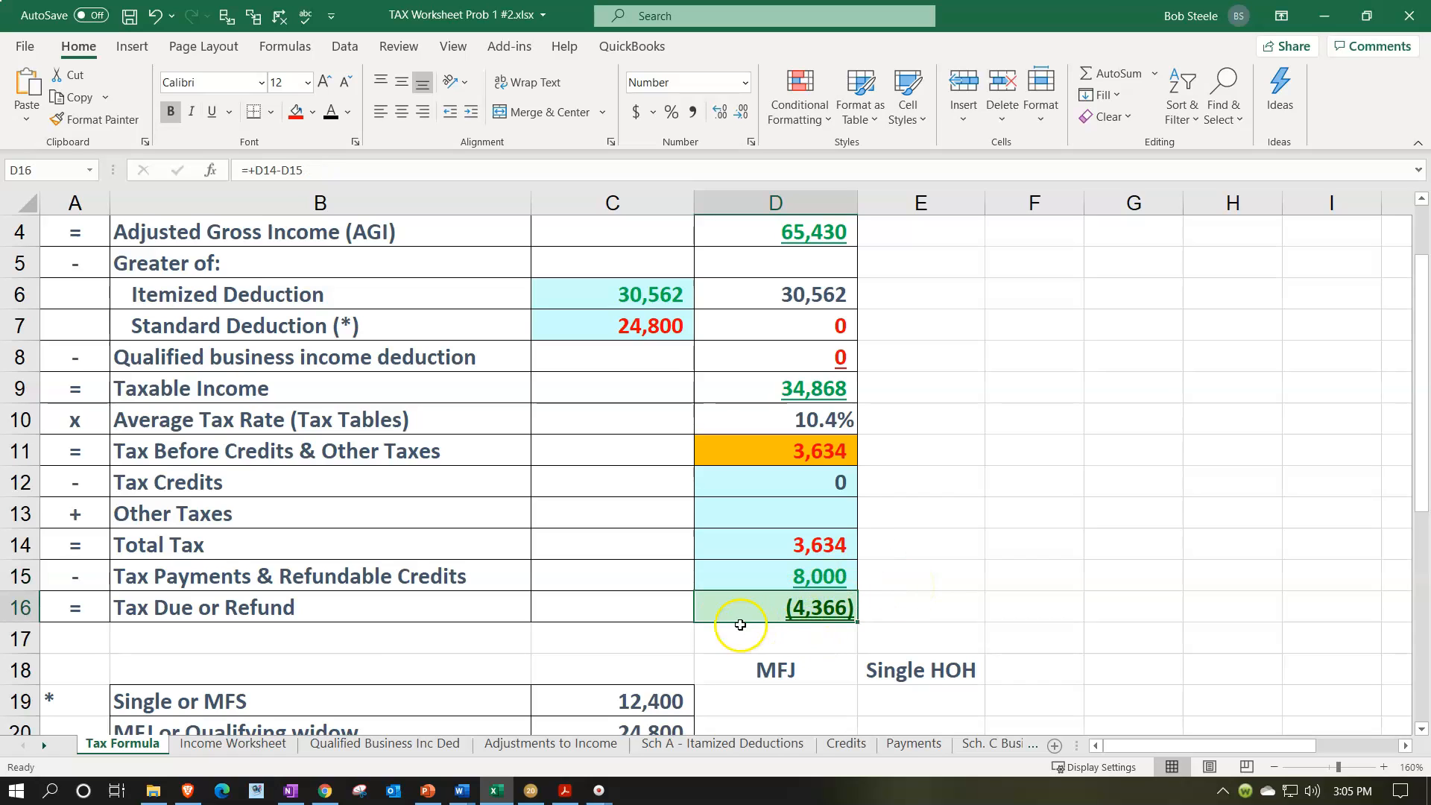
left_click(530, 790)
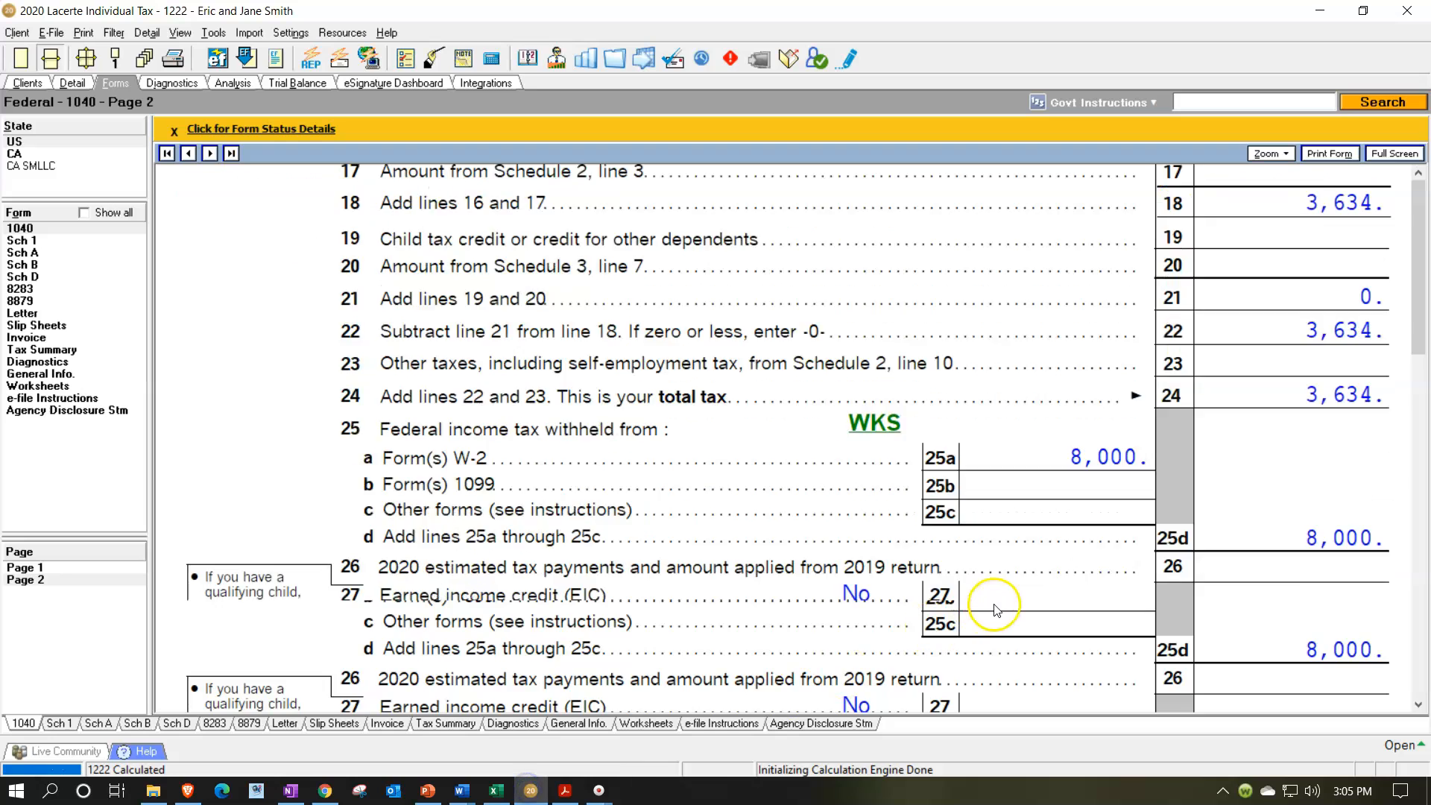
scroll(995, 610, "down", 3)
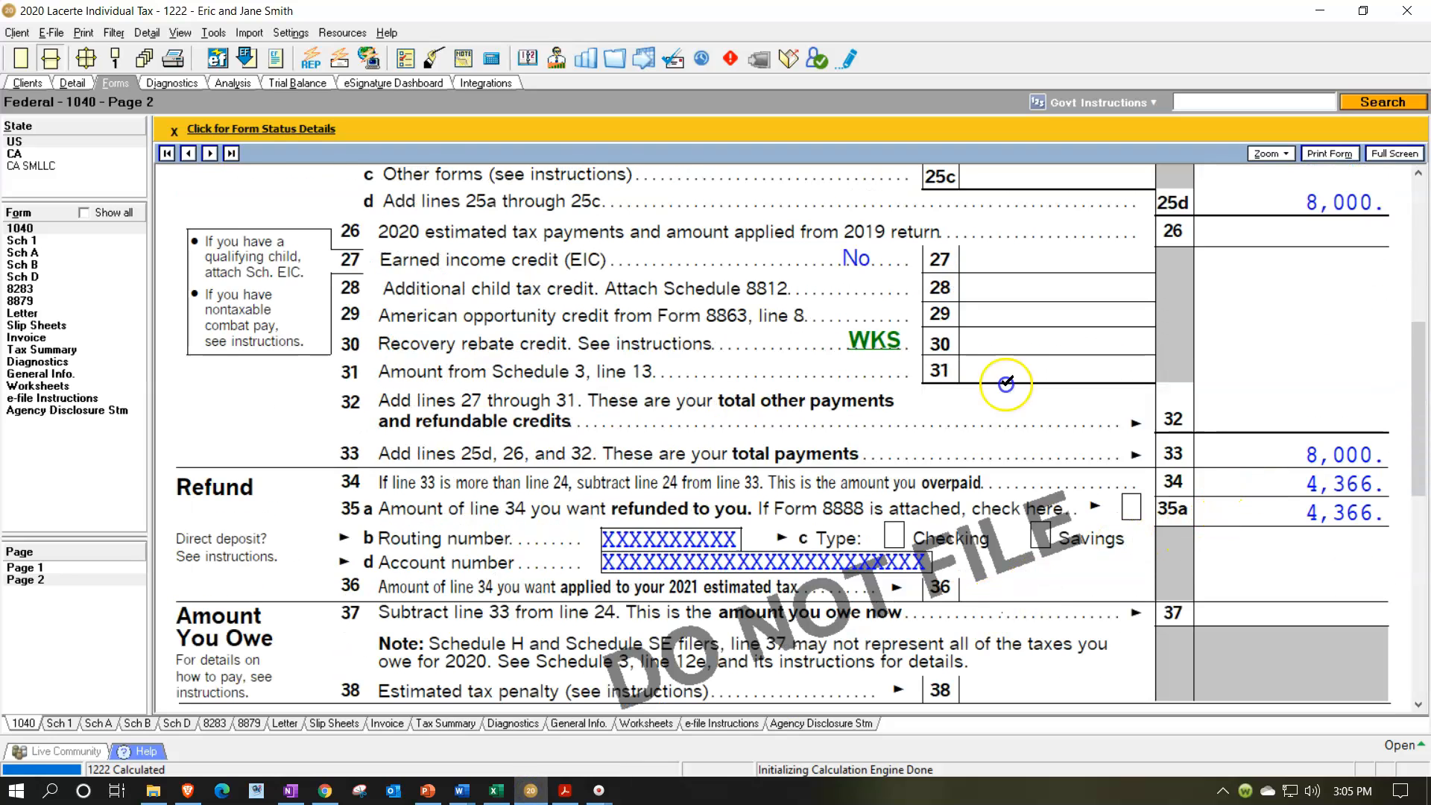